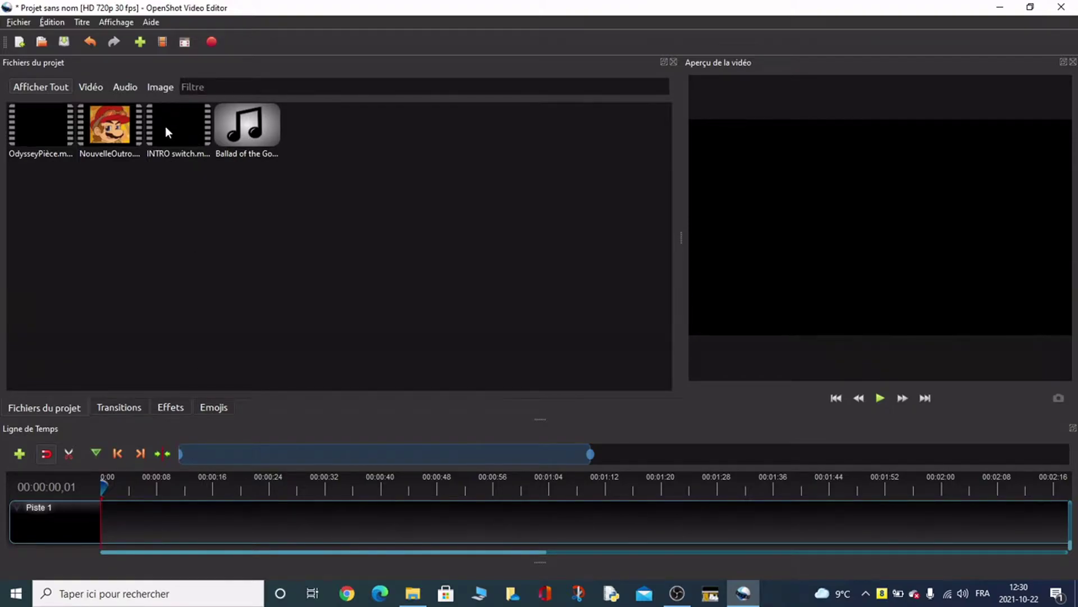
- Place the INTRO switch clip at the start of Piste 1 and play the timeline
drag(172, 128, 138, 511)
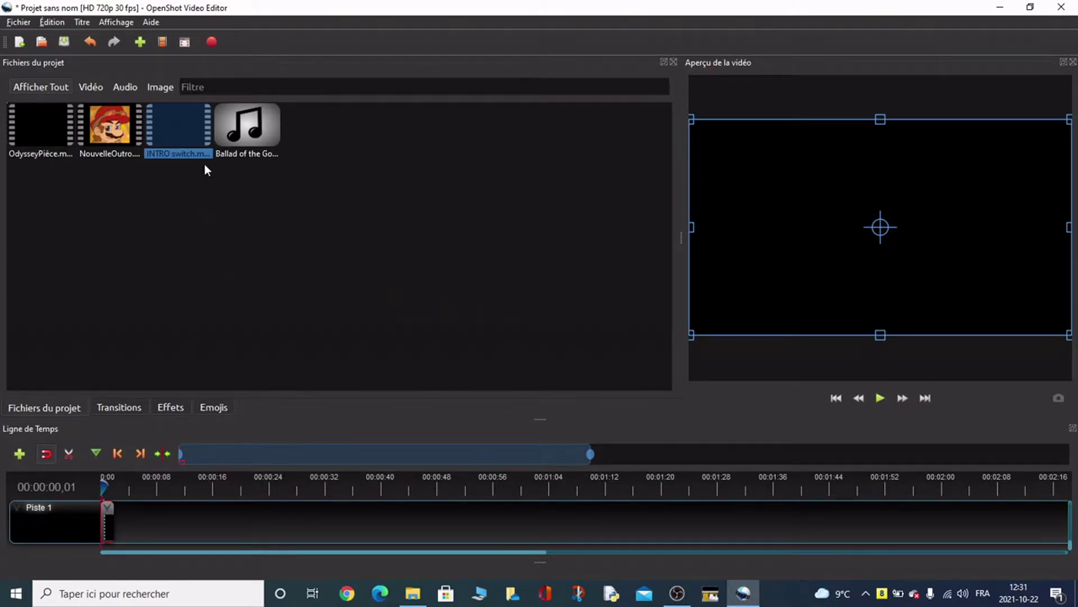
click(879, 399)
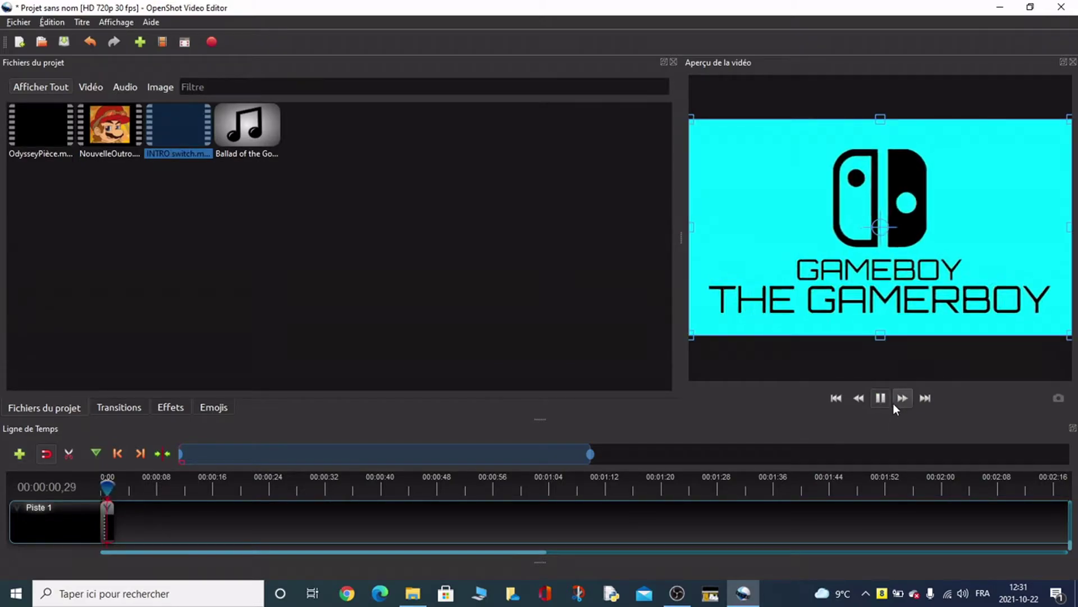
- Lower the system volume to a comfortable level while replaying the INTRO switch clip
key(XF86AudioLowerVolume)
key(space)
key(XF86AudioLowerVolume)
key(XF86AudioLowerVolume)
key(XF86AudioLowerVolume)
key(XF86AudioLowerVolume)
key(XF86AudioLowerVolume)
key(XF86AudioLowerVolume)
key(XF86AudioLowerVolume)
key(XF86AudioLowerVolume)
key(XF86AudioLowerVolume)
key(XF86AudioLowerVolume)
key(XF86AudioLowerVolume)
key(XF86AudioLowerVolume)
key(XF86AudioLowerVolume)
key(XF86AudioLowerVolume)
key(XF86AudioLowerVolume)
key(XF86AudioLowerVolume)
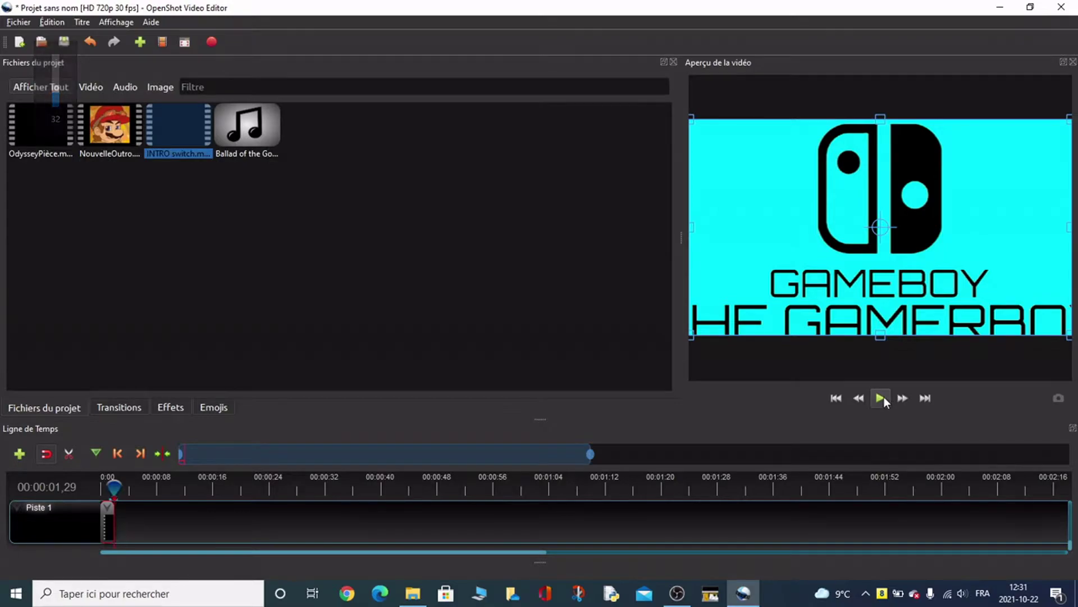
click(874, 400)
key(XF86AudioLowerVolume)
key(XF86AudioLowerVolume)
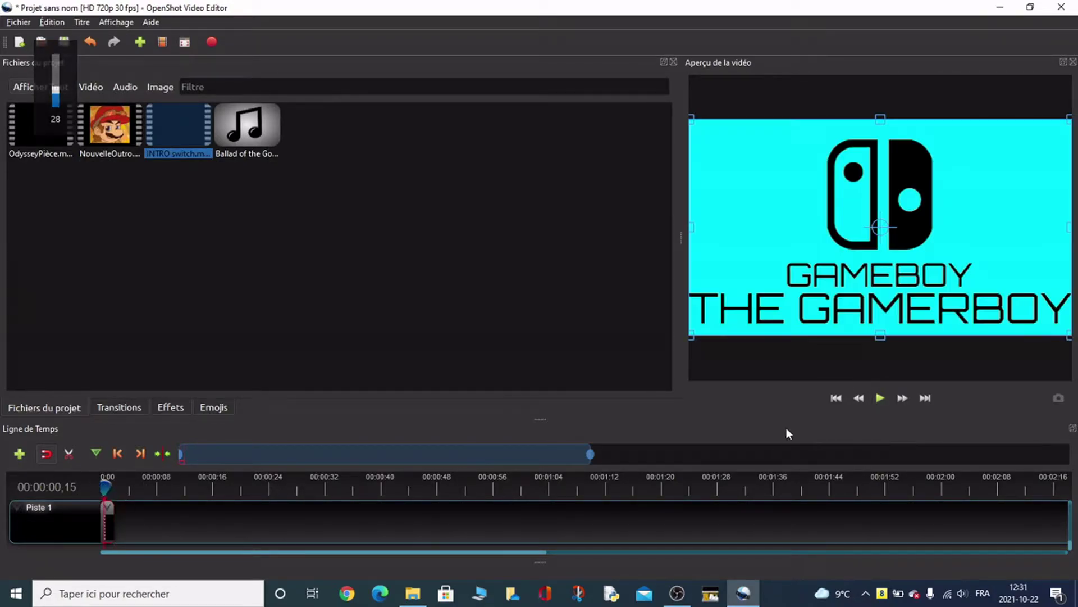
click(881, 400)
key(XF86AudioLowerVolume)
key(XF86AudioLowerVolume)
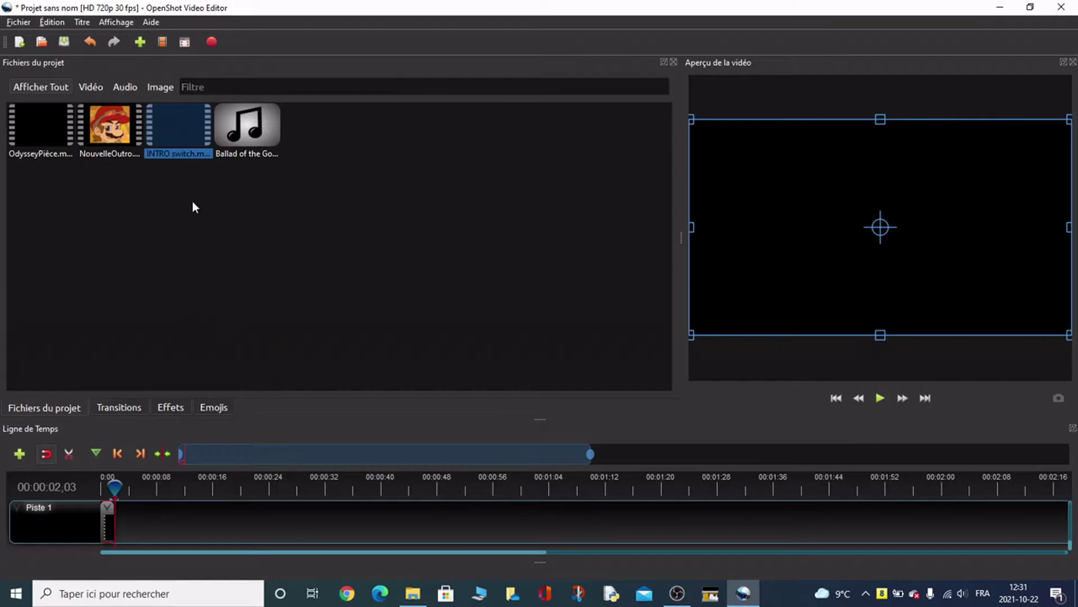
- Place the OdysseyPièce clip on Piste 2 directly after the intro and play its opening seconds
scroll(260, 537, up, 2)
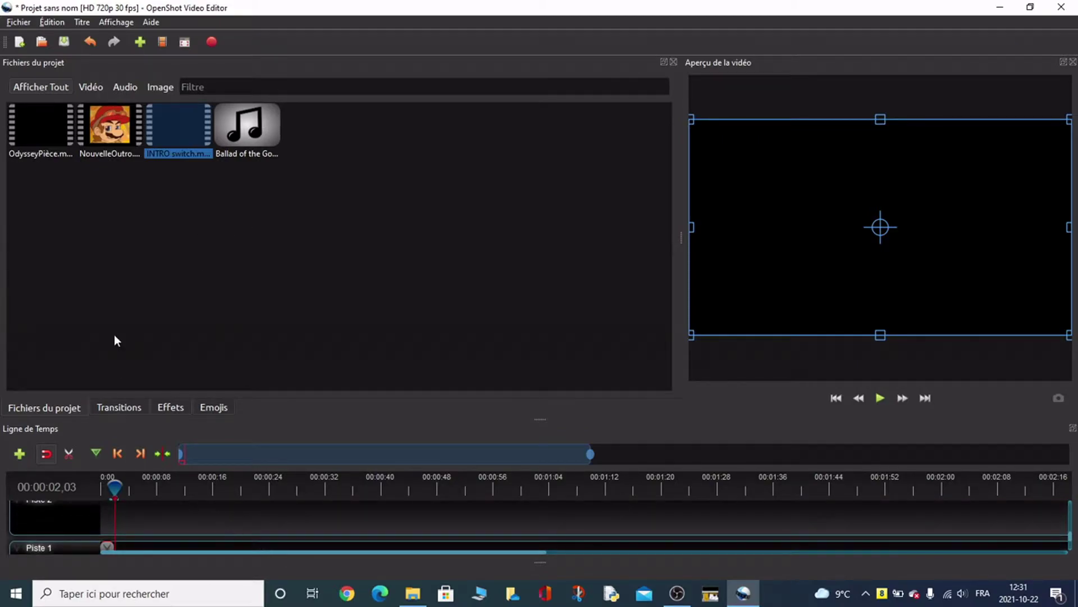
drag(31, 126, 119, 508)
click(104, 487)
click(880, 398)
key(XF86AudioLowerVolume)
key(XF86AudioRaiseVolume)
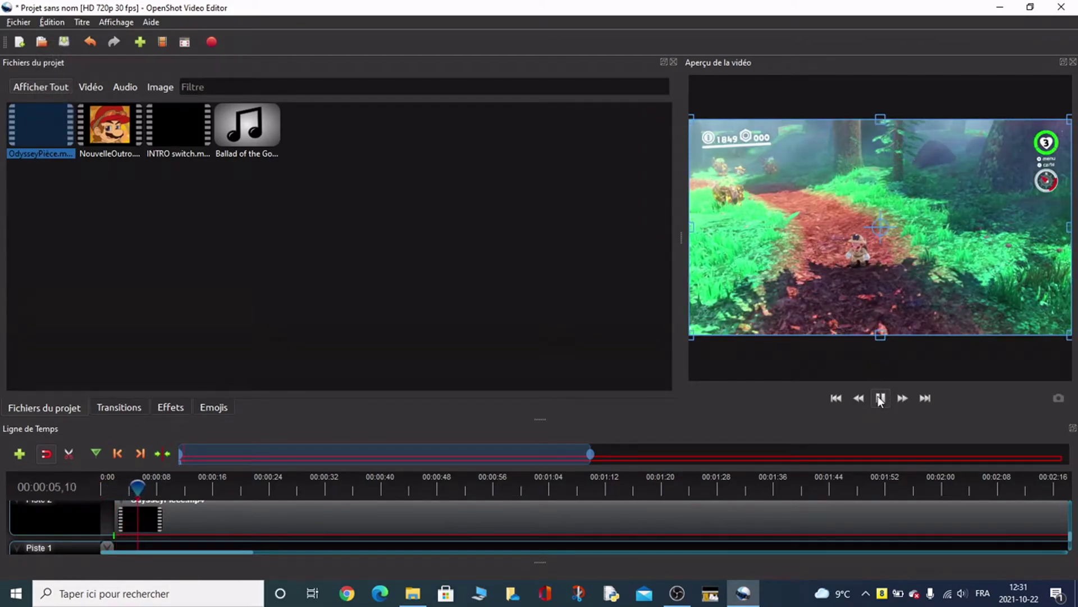
click(880, 397)
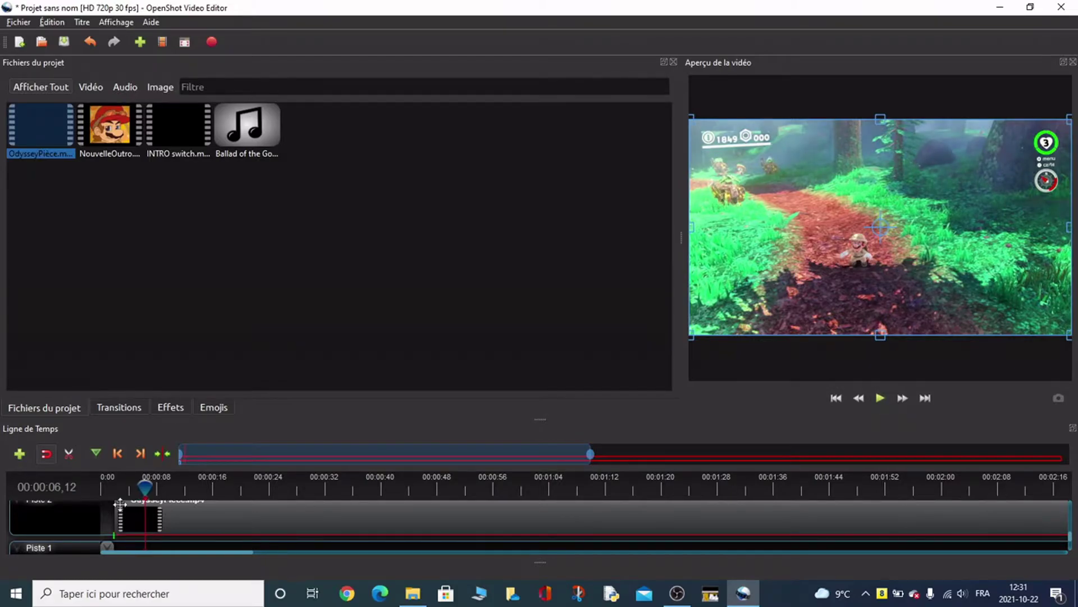
- Place the NouvelleOutro clip on Piste 1 where the OdysseyPièce clip ends, at 00:14:25,23
drag(149, 487, 1069, 484)
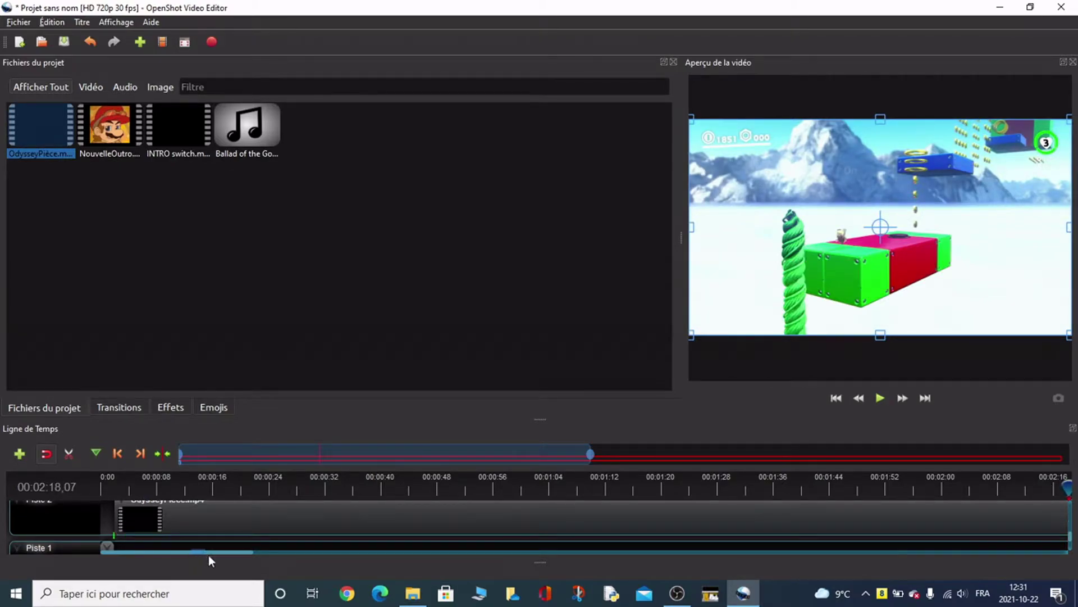
drag(255, 551, 714, 554)
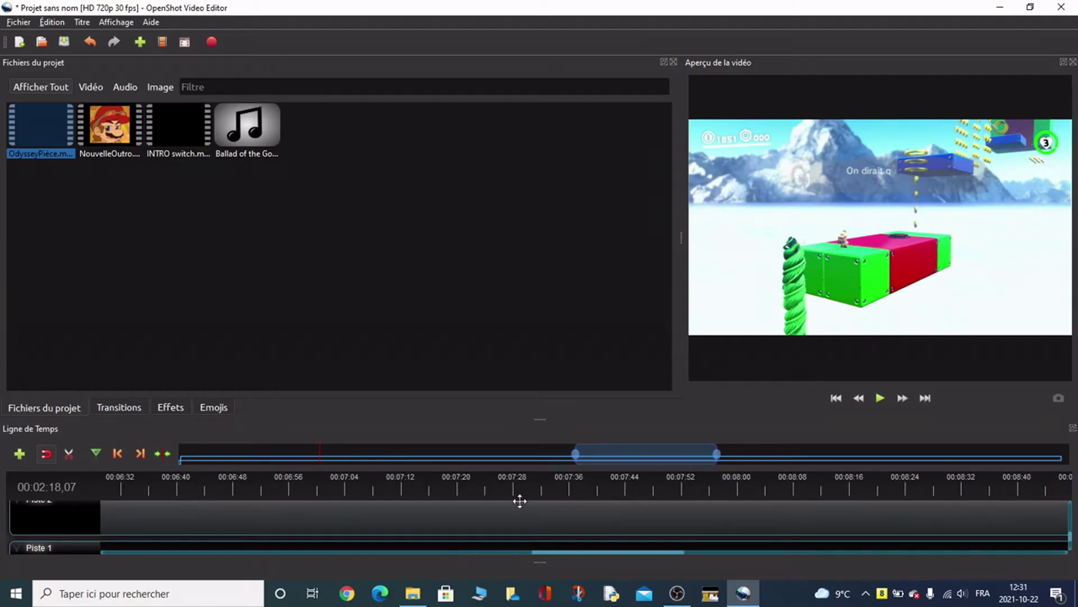
click(327, 515)
click(140, 453)
drag(585, 555, 1023, 522)
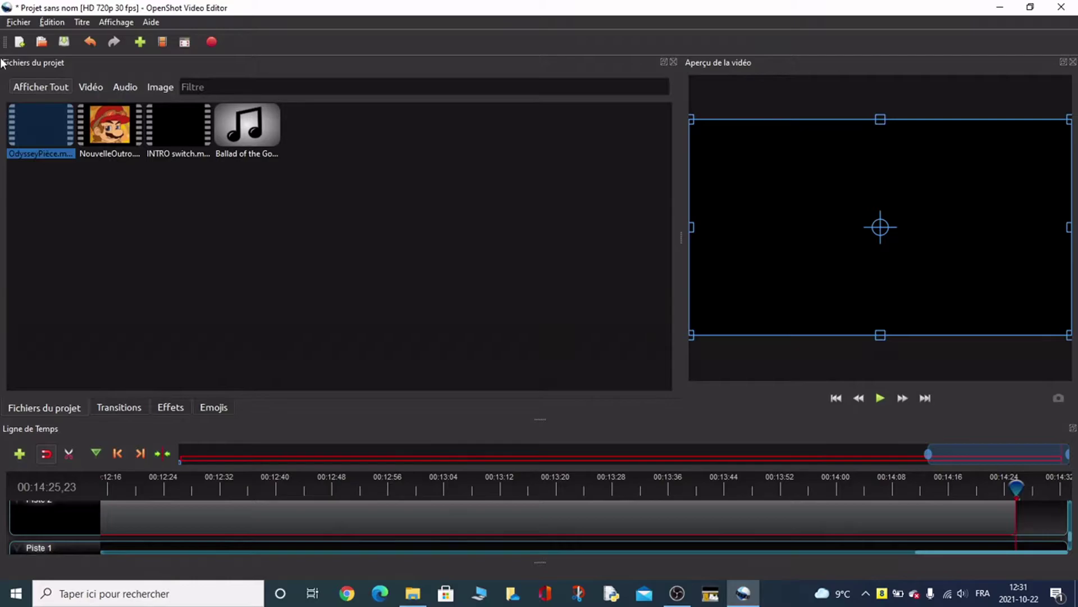
drag(134, 138, 1022, 540)
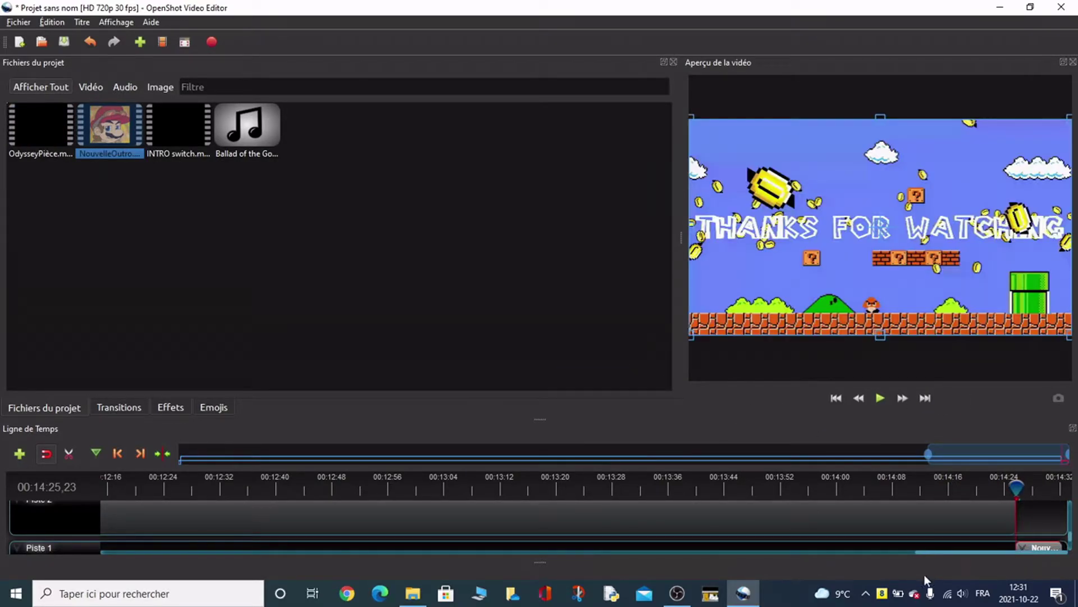
- Preview the NouvelleOutro clip from about 00:14:26
mouse_move(1014, 487)
mouse_down()
mouse_move(998, 487)
mouse_move(1025, 486)
mouse_up()
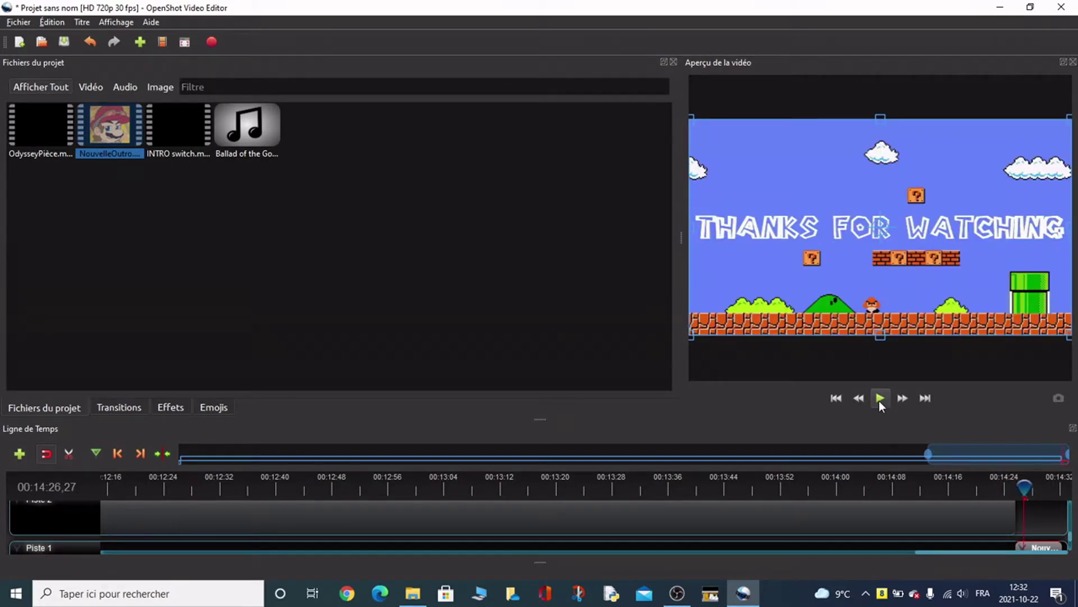
click(880, 398)
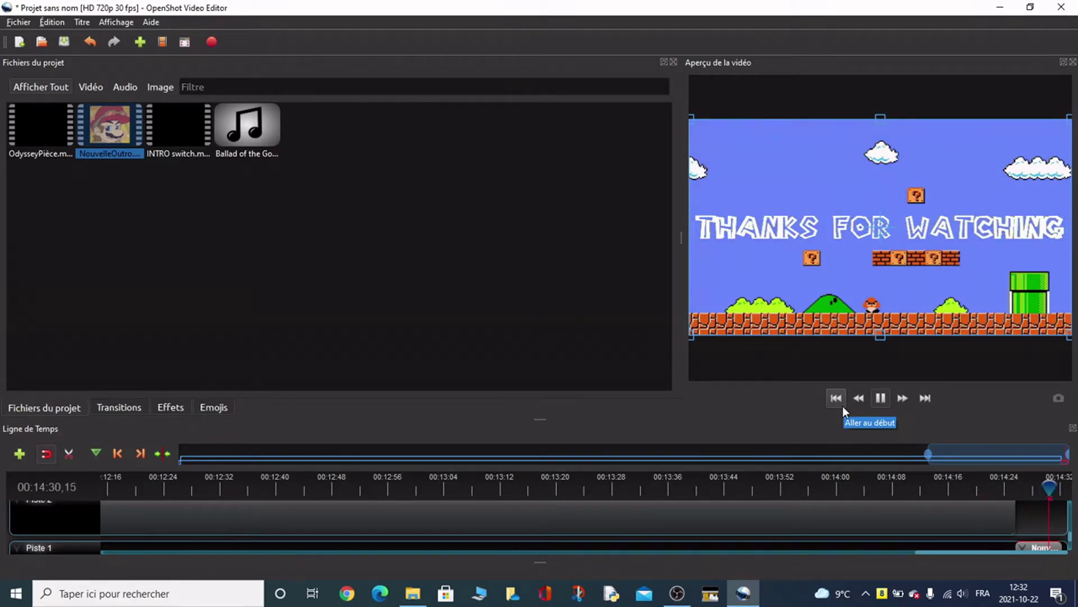
click(887, 401)
scroll(943, 505, down, 2)
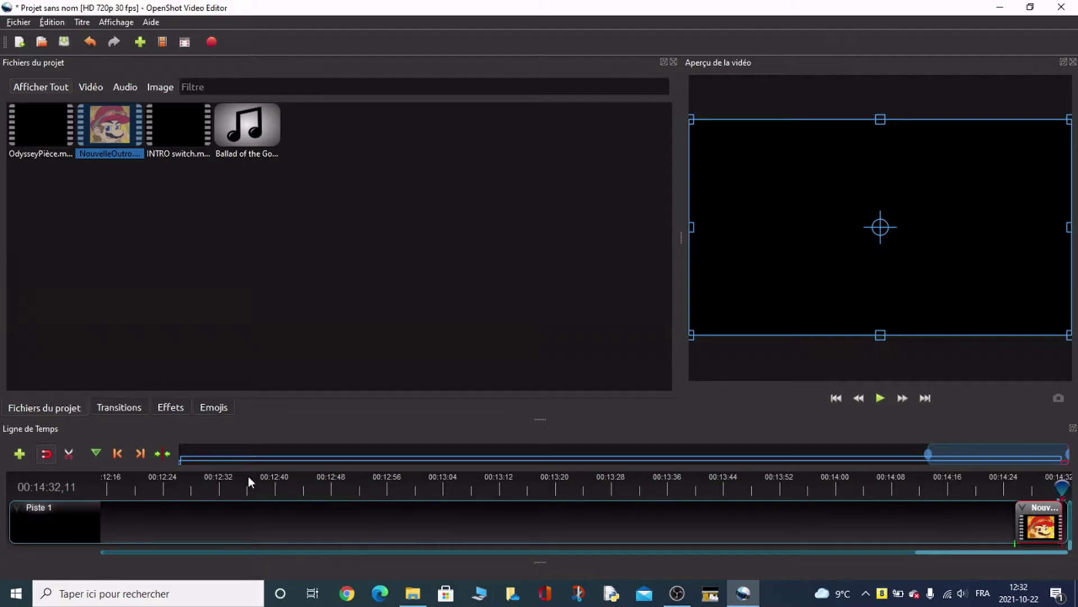
scroll(177, 521, up, 2)
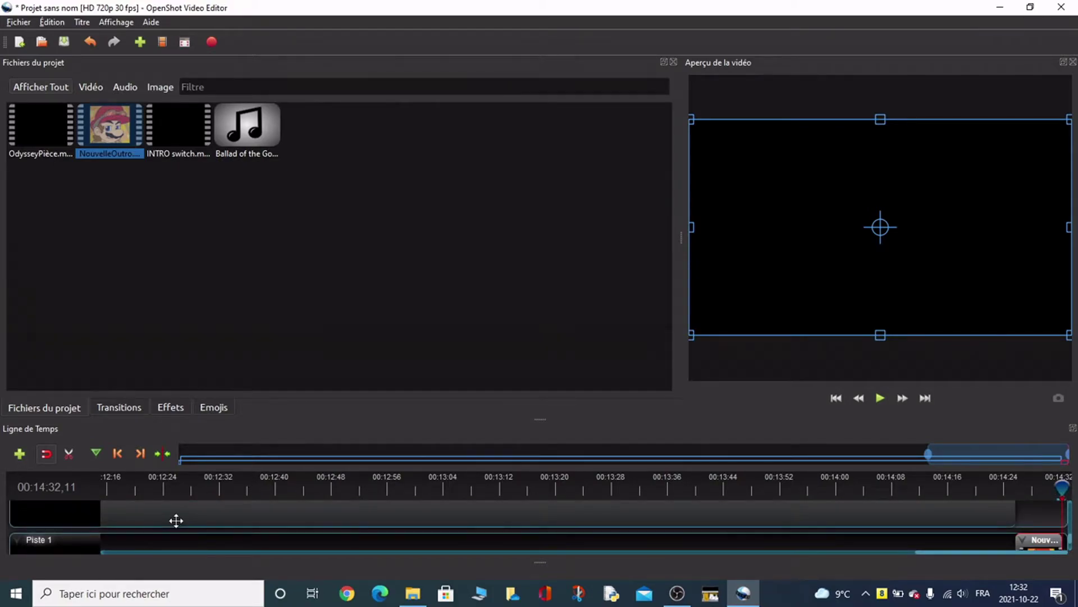
- Place the Ballad of the Go... music on Piste 3, aligned with the start of the OdysseyPièce clip
click(115, 455)
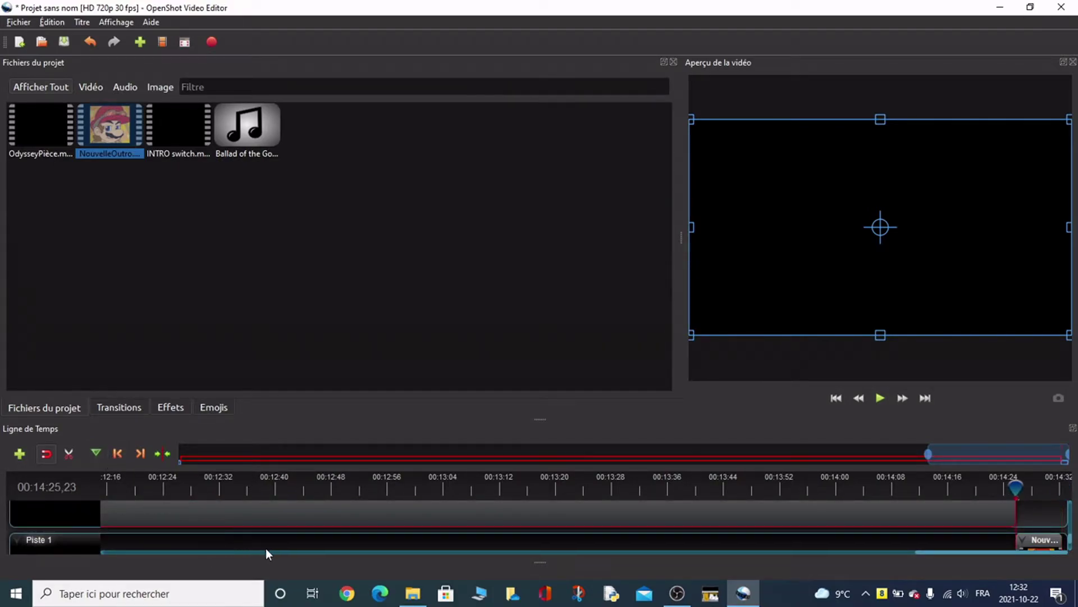
drag(990, 552, 104, 530)
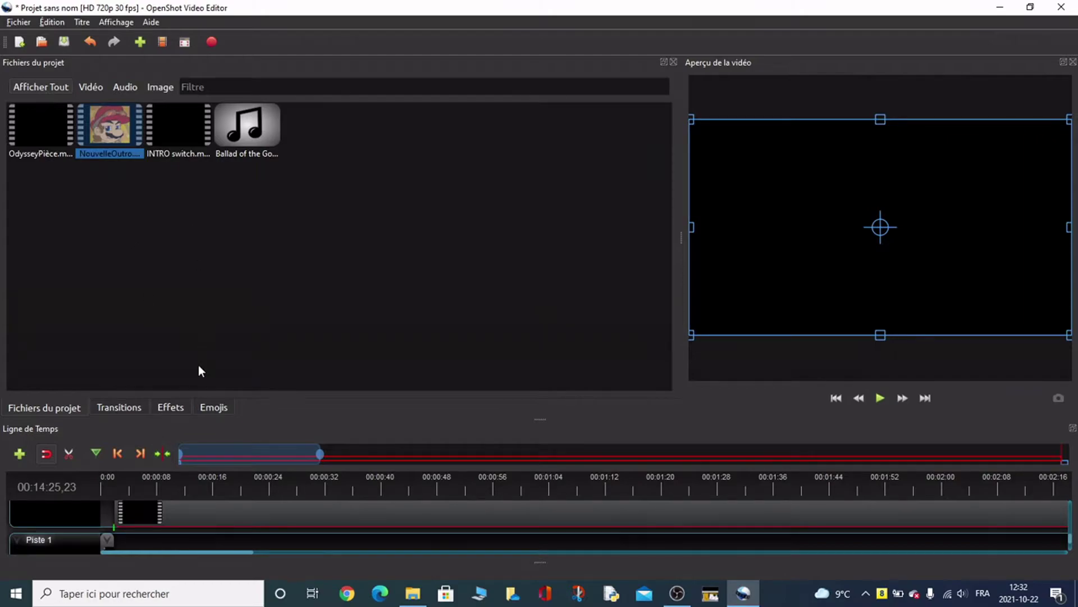
click(232, 133)
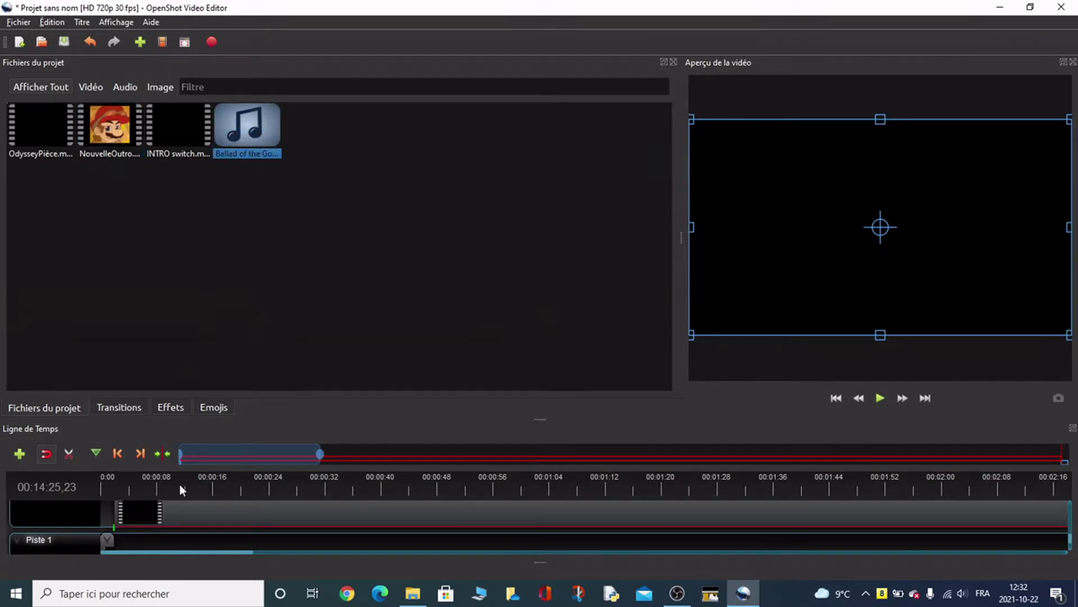
scroll(241, 542, up, 1)
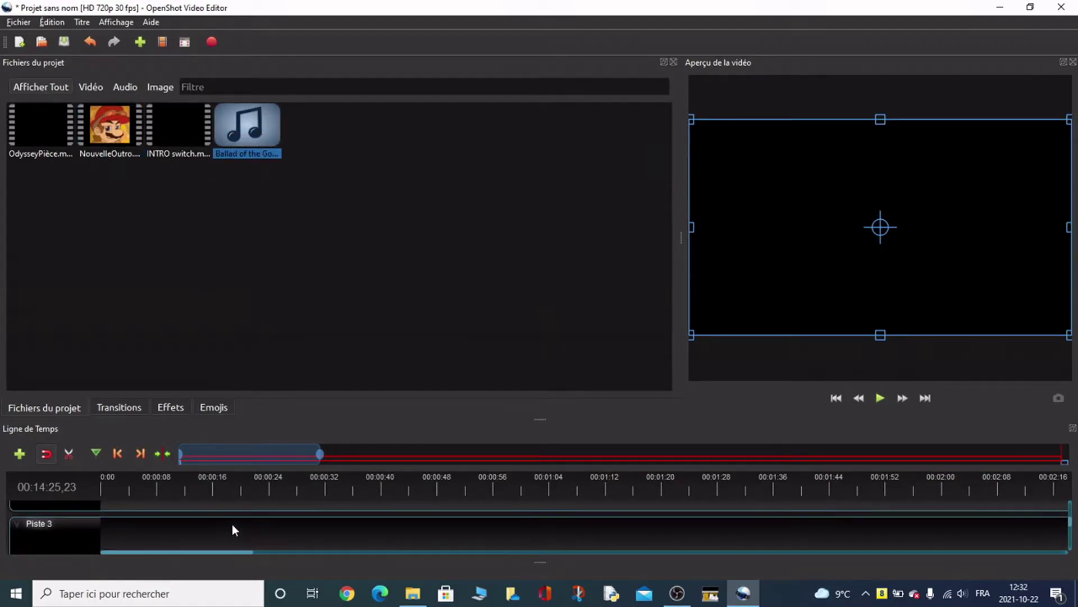
mouse_move(241, 138)
mouse_down()
mouse_move(241, 216)
mouse_move(193, 446)
mouse_move(156, 500)
mouse_move(115, 500)
mouse_up()
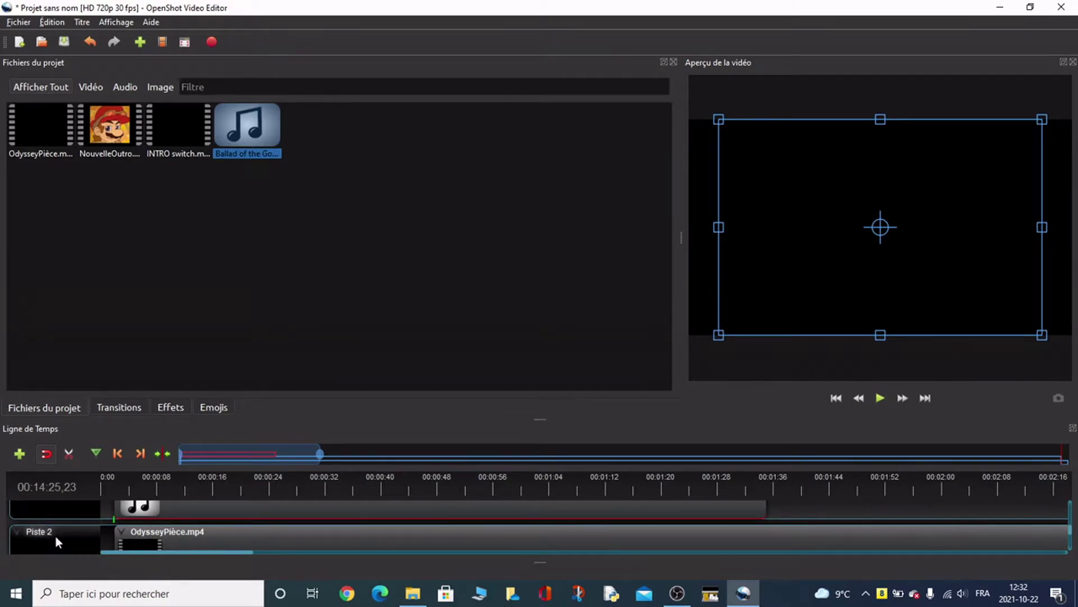
- Preview the gameplay video together with the music from the start of the OdysseyPièce clip
scroll(198, 532, up, 2)
scroll(196, 531, down, 3)
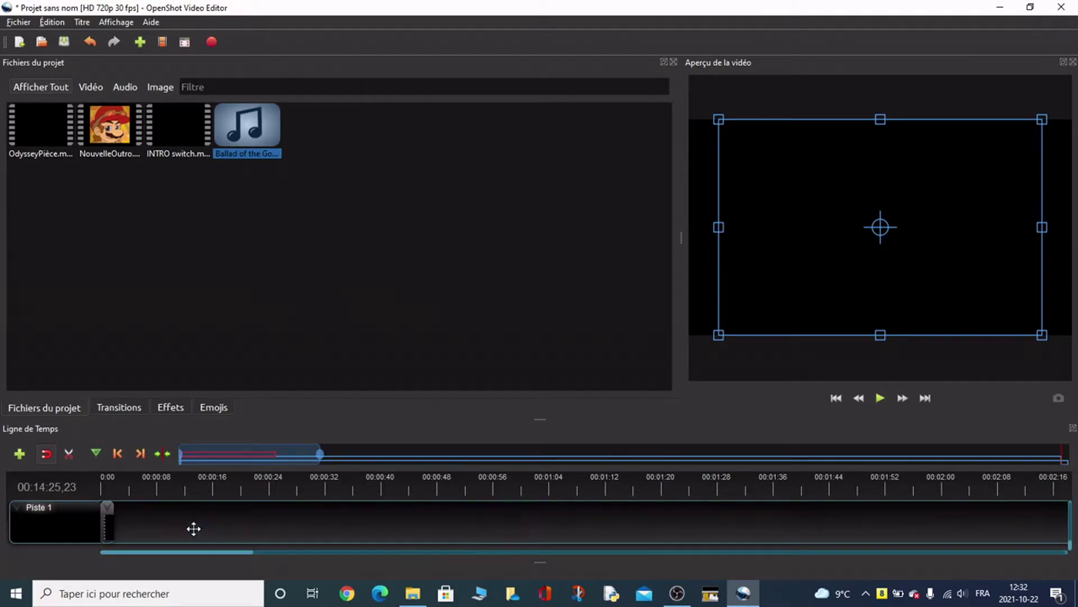
scroll(180, 530, up, 2)
scroll(175, 530, down, 2)
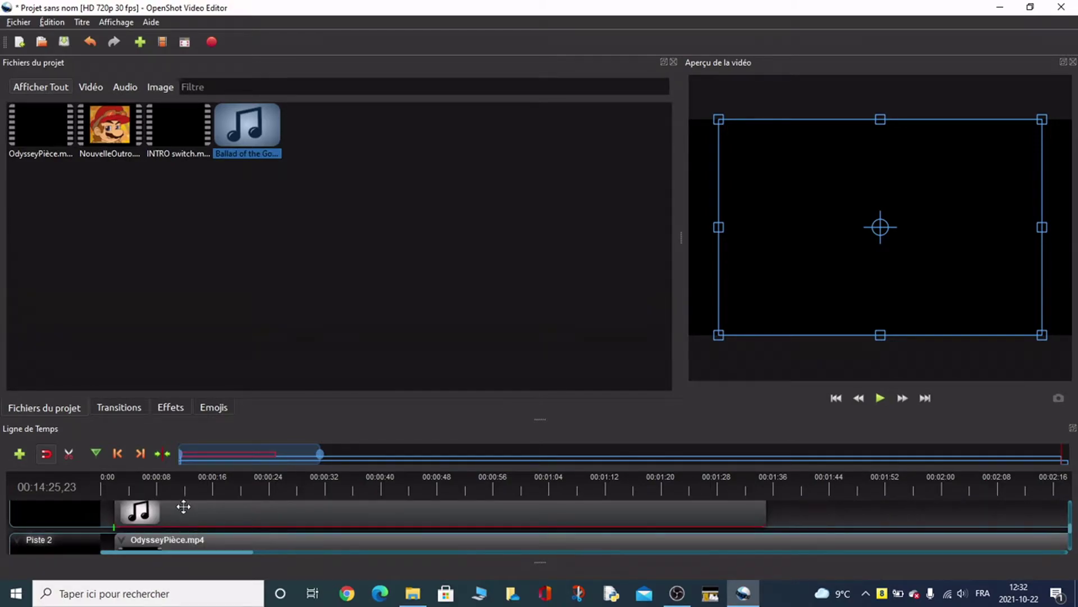
click(118, 454)
click(117, 453)
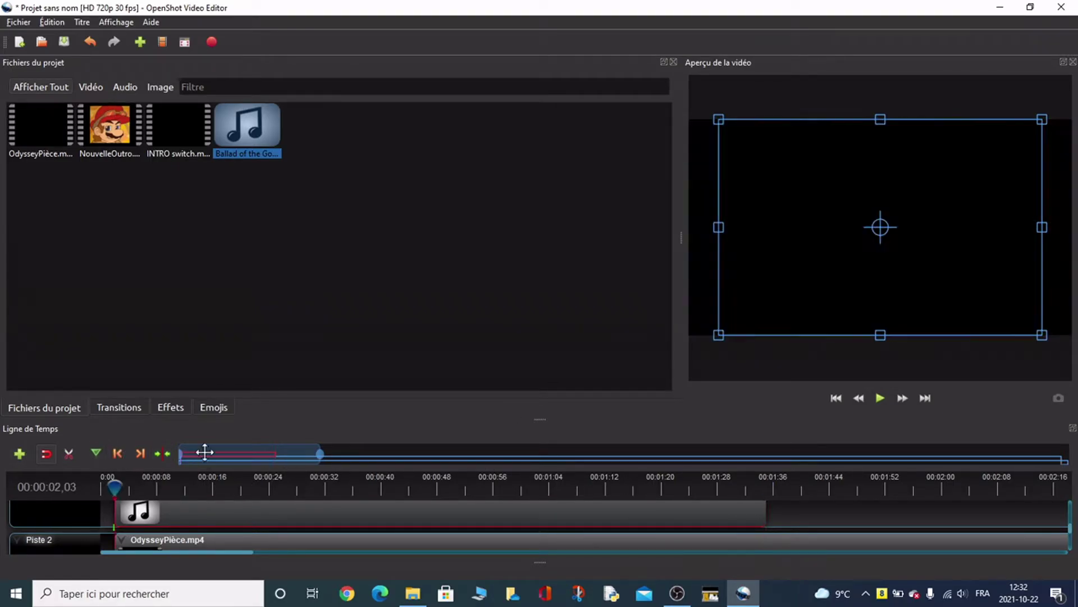
click(881, 399)
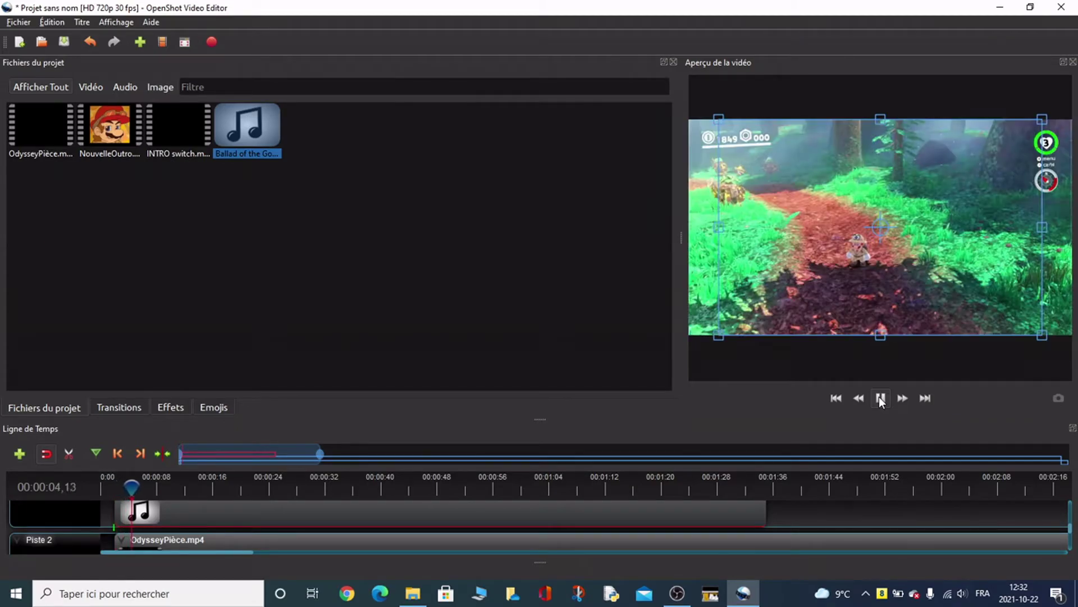
click(880, 399)
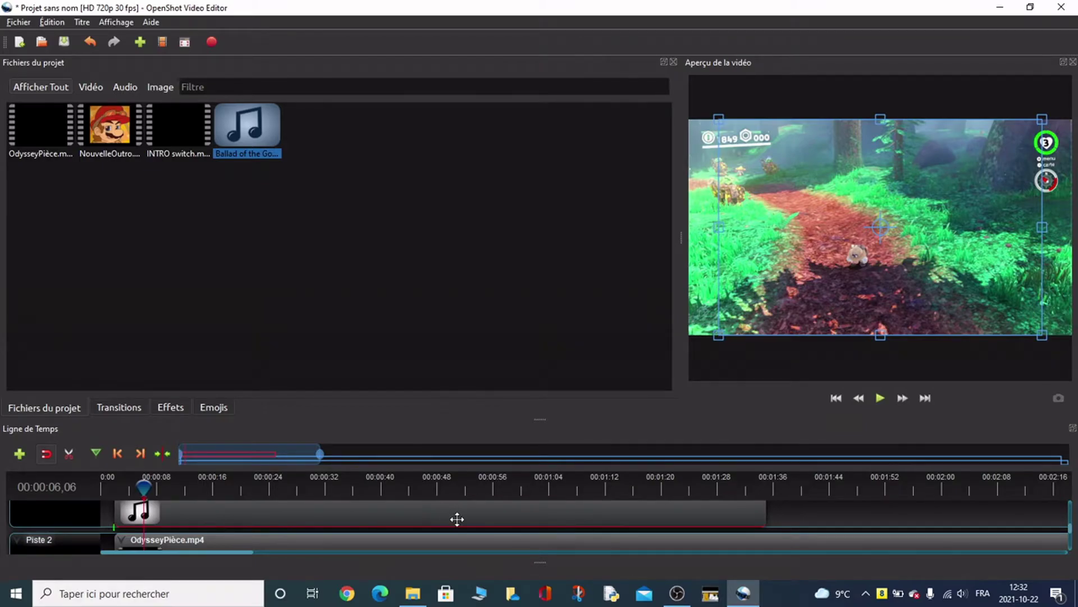
- Slice the OdysseyPièce clip on Piste 2 at 00:00:18,15, keeping both sides
scroll(817, 507, down, 1)
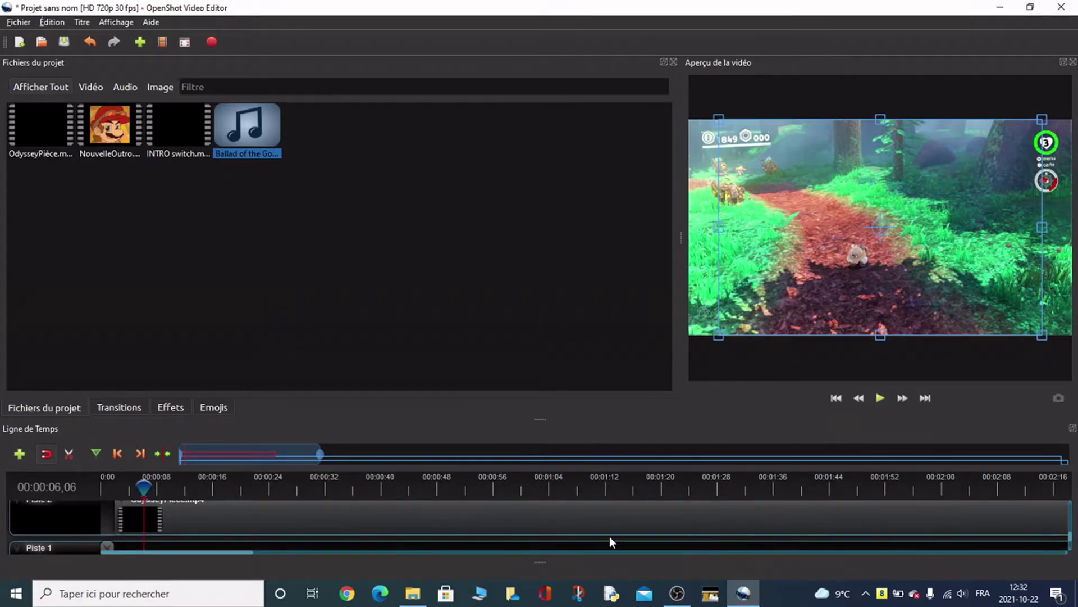
mouse_move(238, 551)
mouse_down()
mouse_move(275, 552)
mouse_move(234, 544)
mouse_up()
drag(144, 486, 230, 485)
right_click(230, 487)
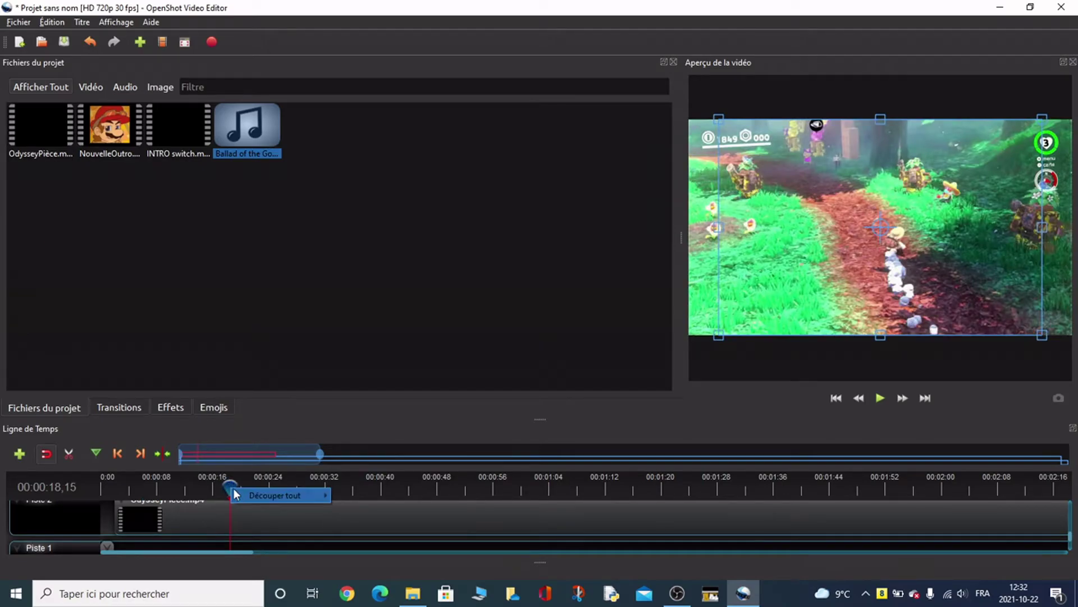
click(371, 508)
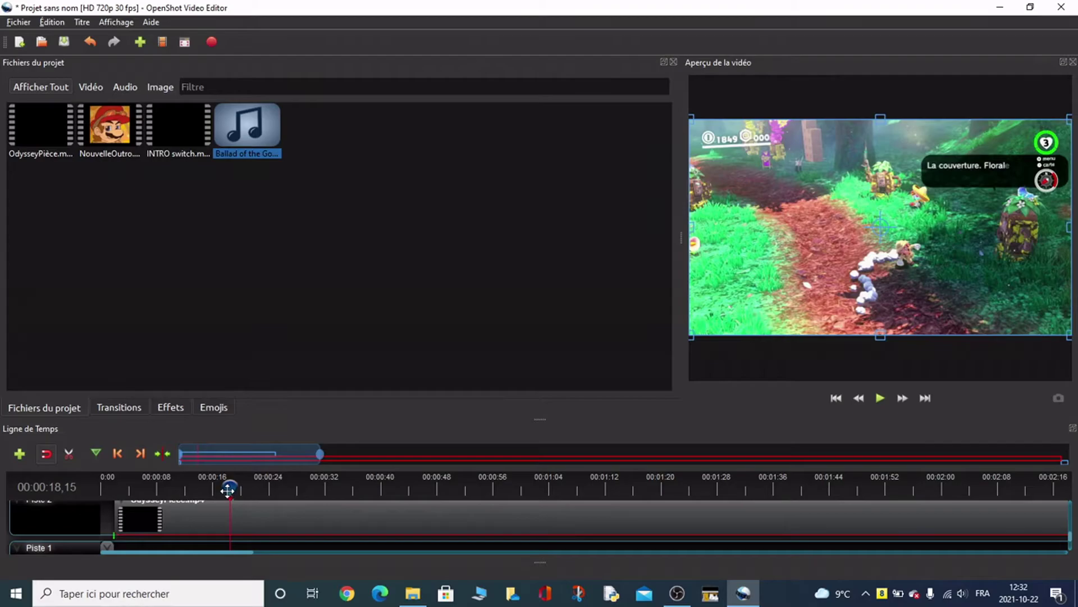
right_click(261, 515)
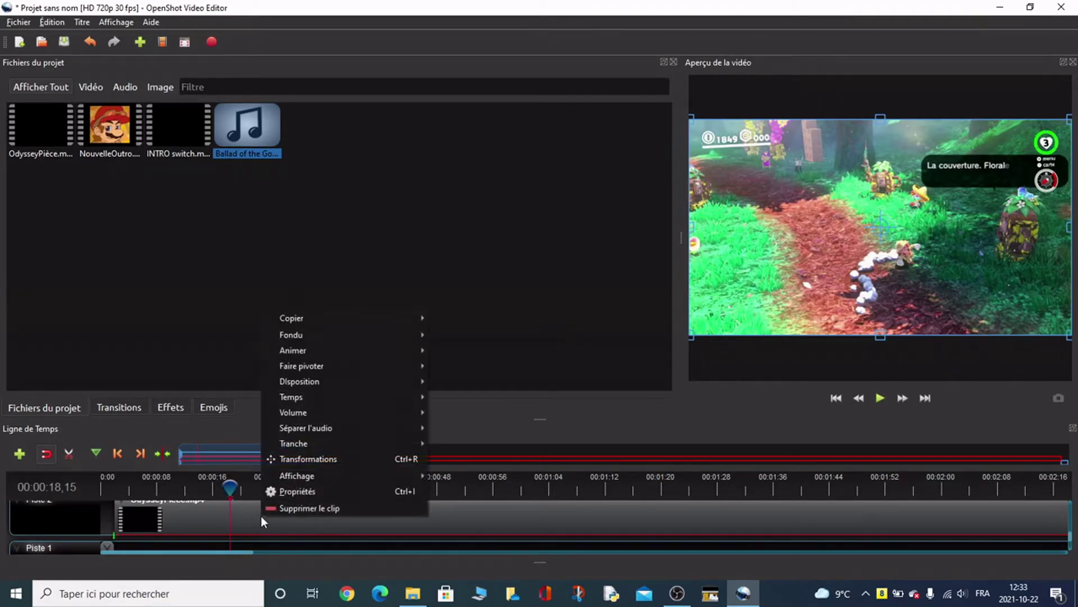
mouse_move(352, 443)
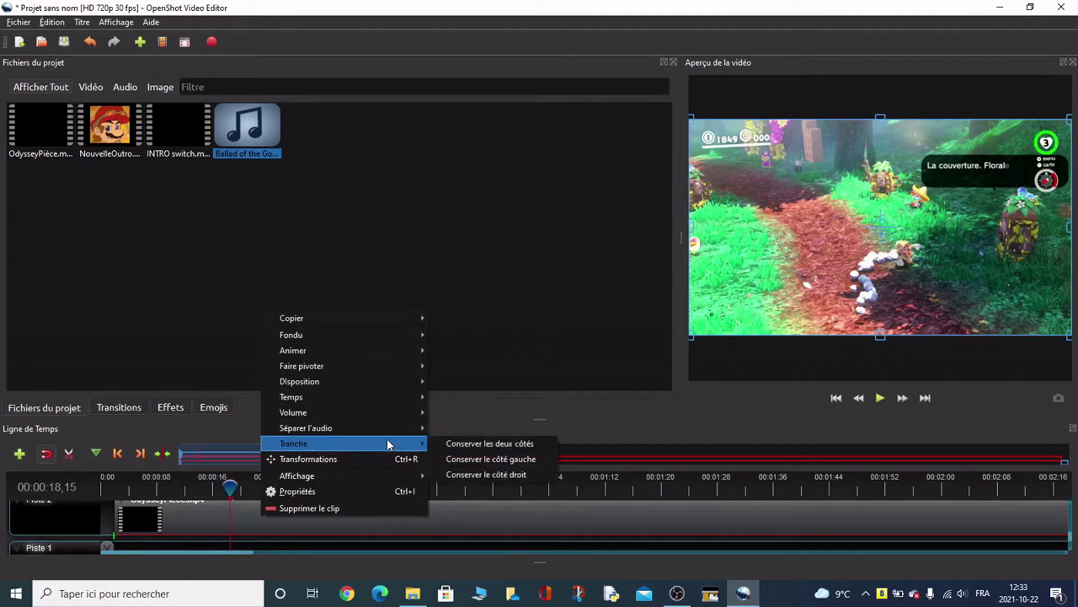
click(517, 444)
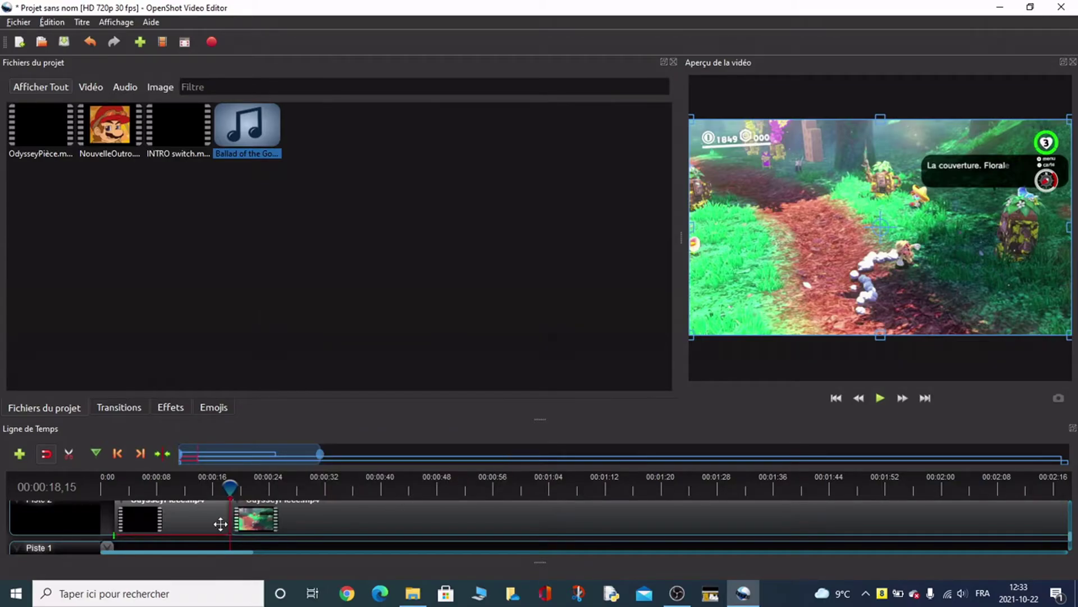
- Slice all clips at 00:00:15,01, keeping both sides
drag(243, 490, 205, 487)
right_click(207, 491)
mouse_move(217, 498)
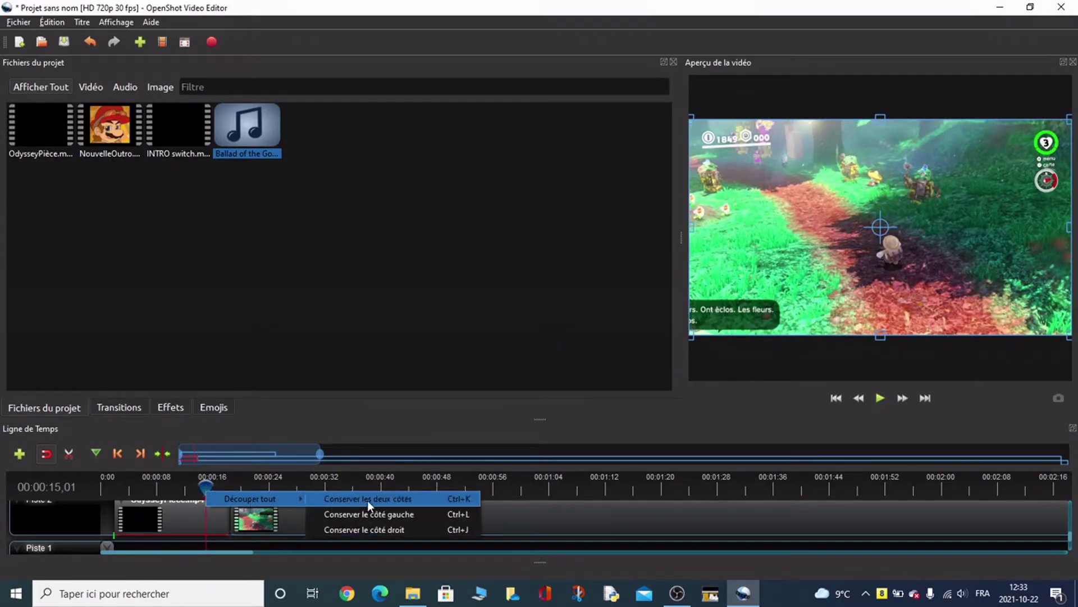
click(368, 498)
- Speed up the short middle segment of the OdysseyPièce clip on Piste 2 with a fast forward time effect
right_click(215, 516)
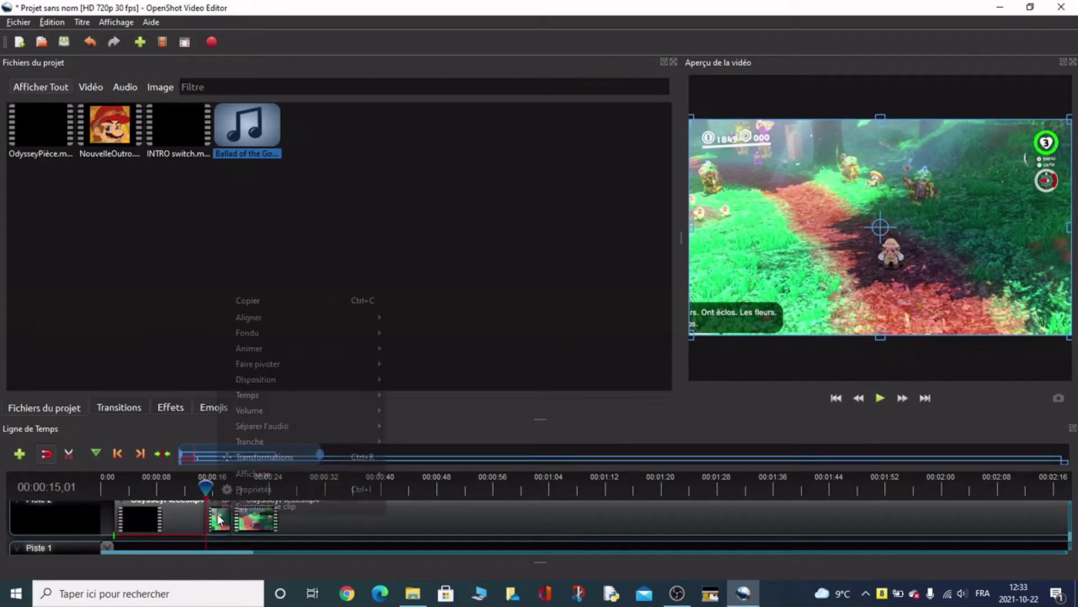
click(219, 525)
click(218, 526)
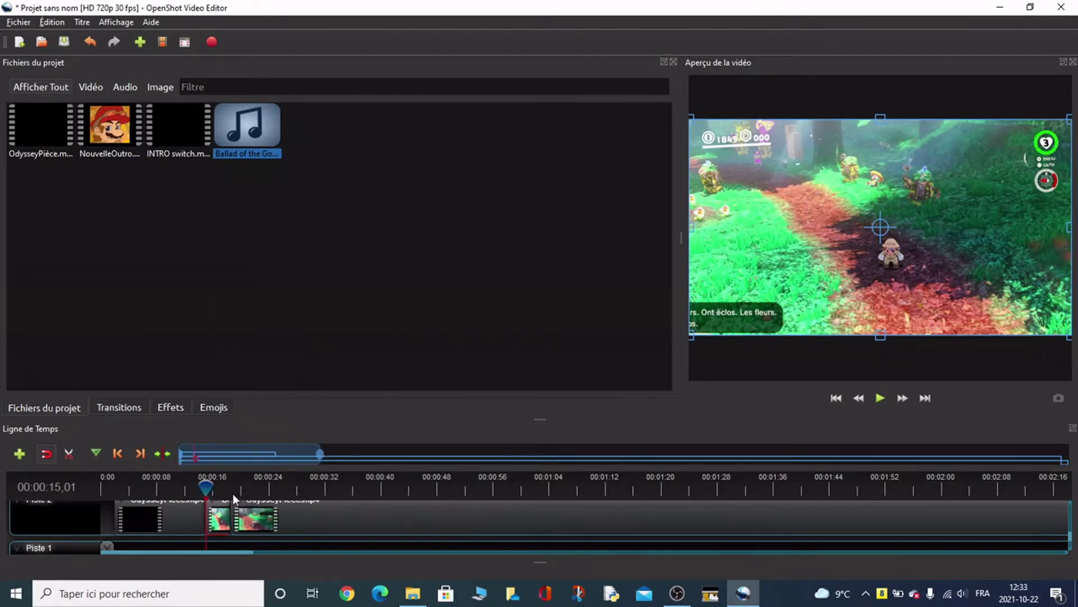
right_click(223, 519)
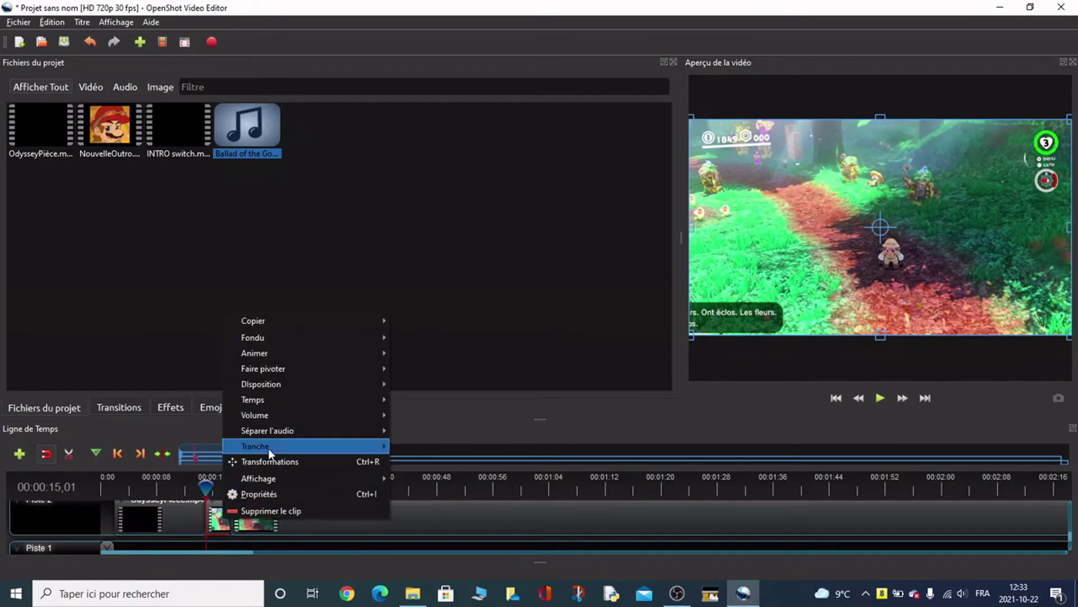
mouse_move(268, 413)
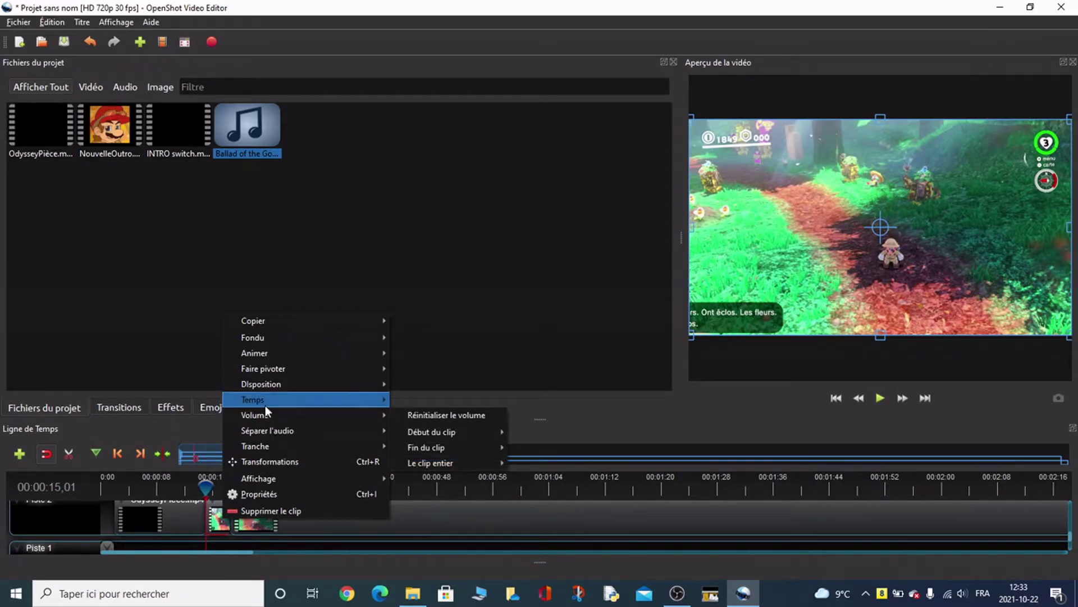
mouse_move(451, 431)
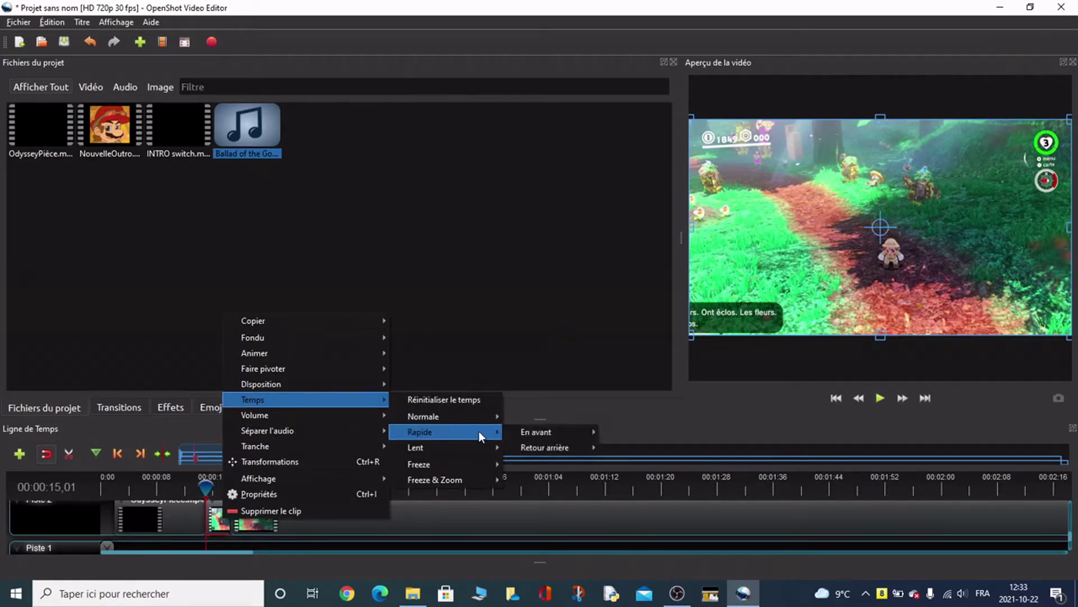
mouse_move(544, 434)
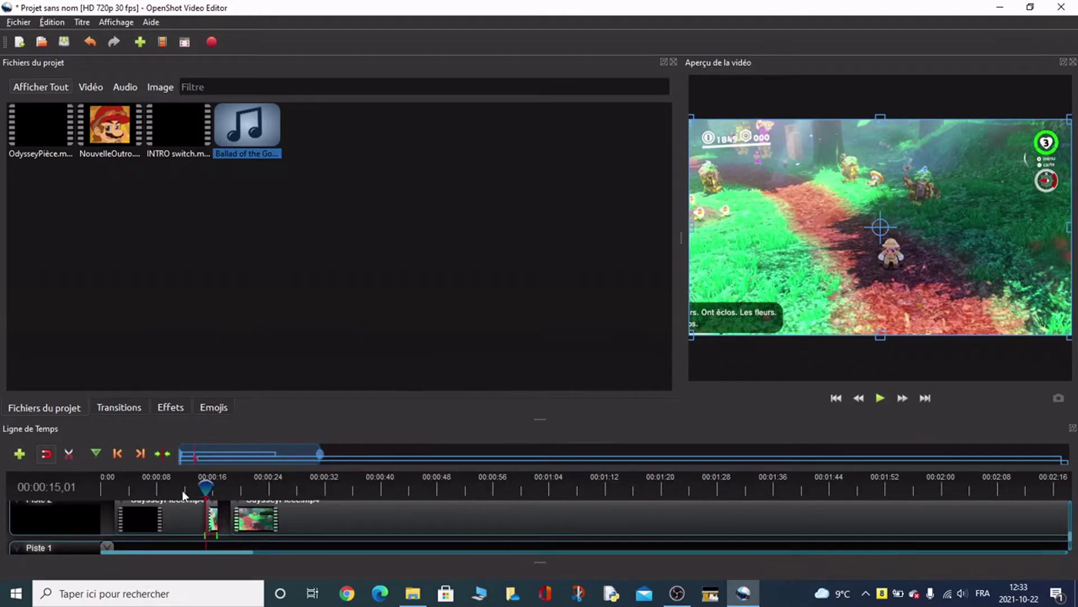
- Preview the sped-up segment from 00:00:13,15 and lower the system volume during playback
drag(206, 487, 194, 486)
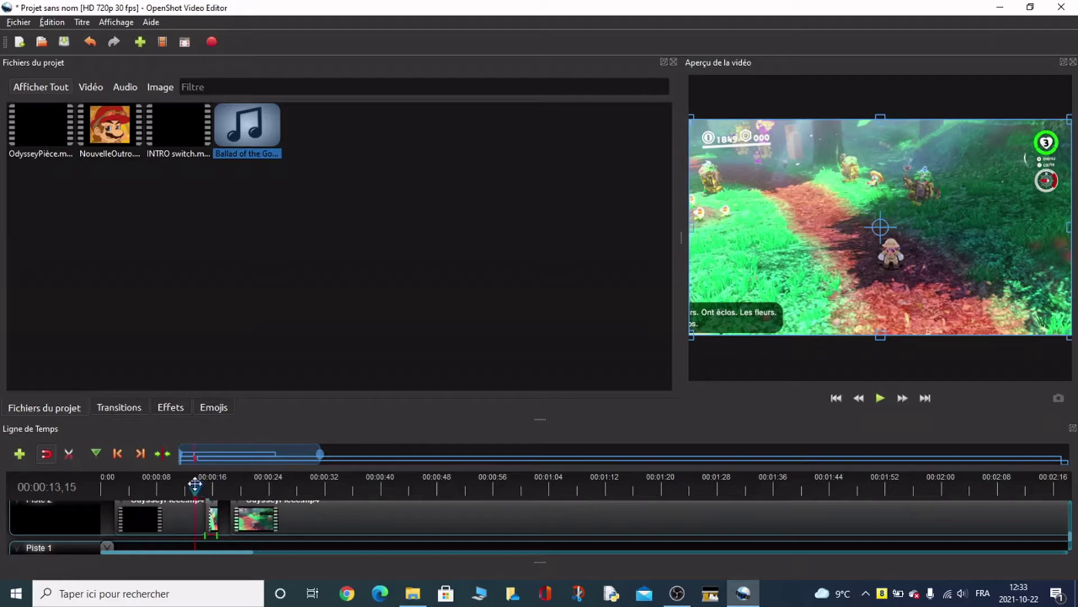
click(880, 398)
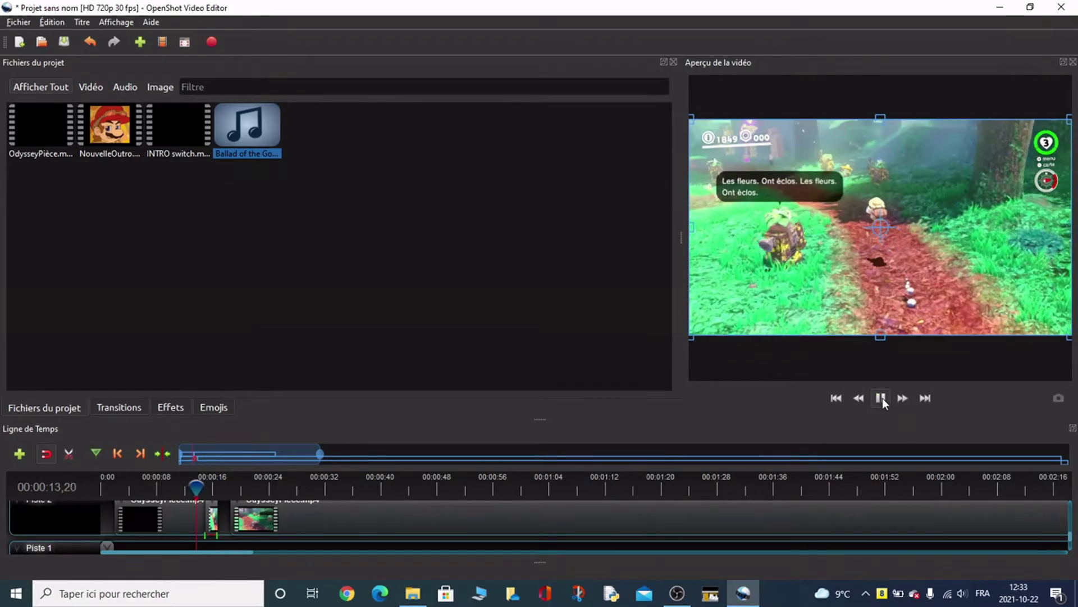
key(XF86AudioLowerVolume)
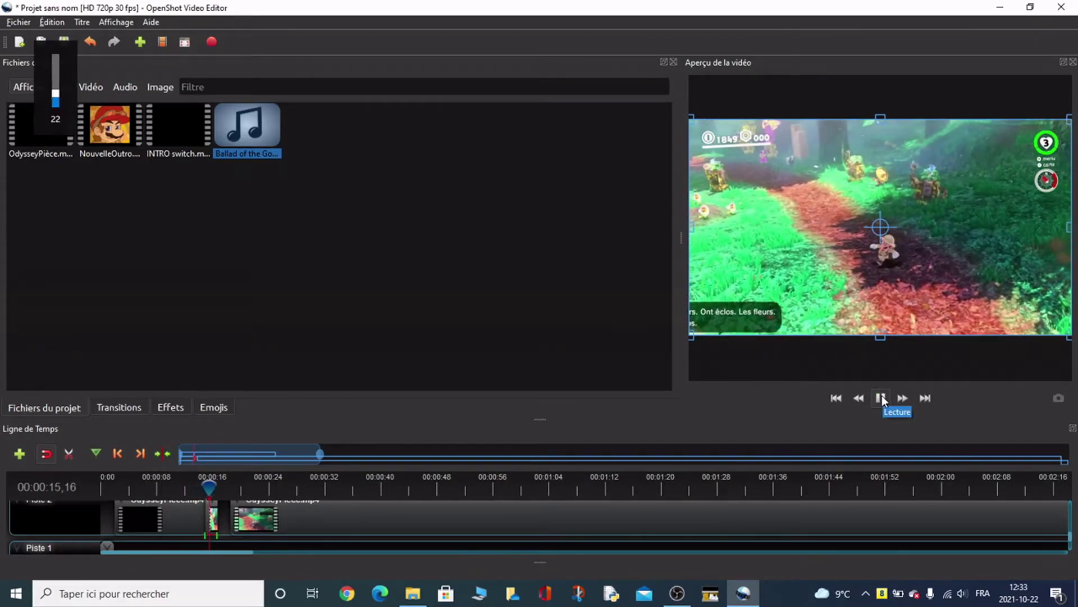
click(881, 399)
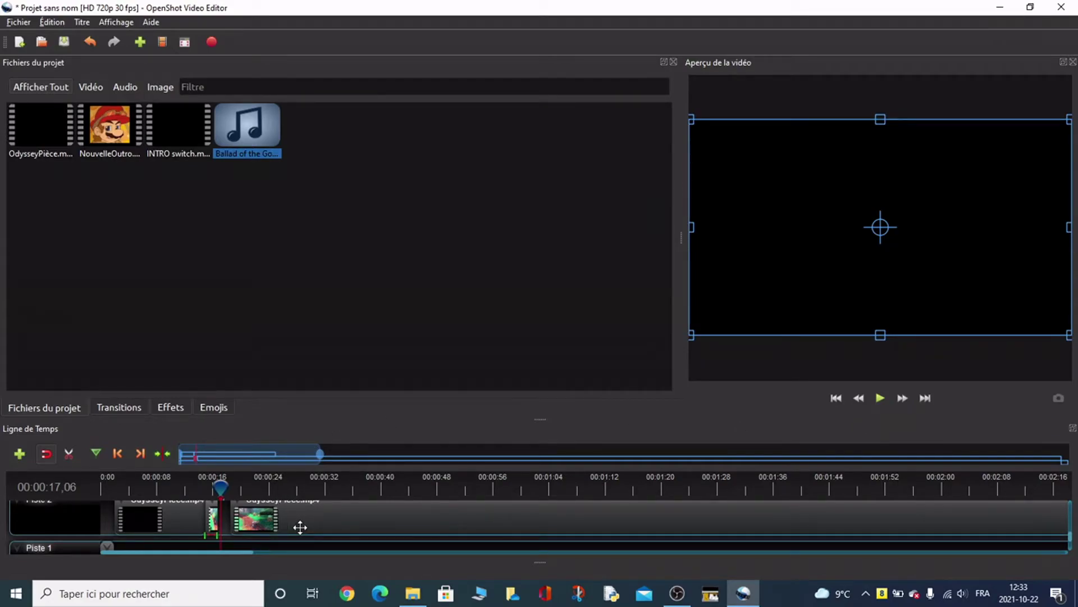
scroll(269, 505, up, 5)
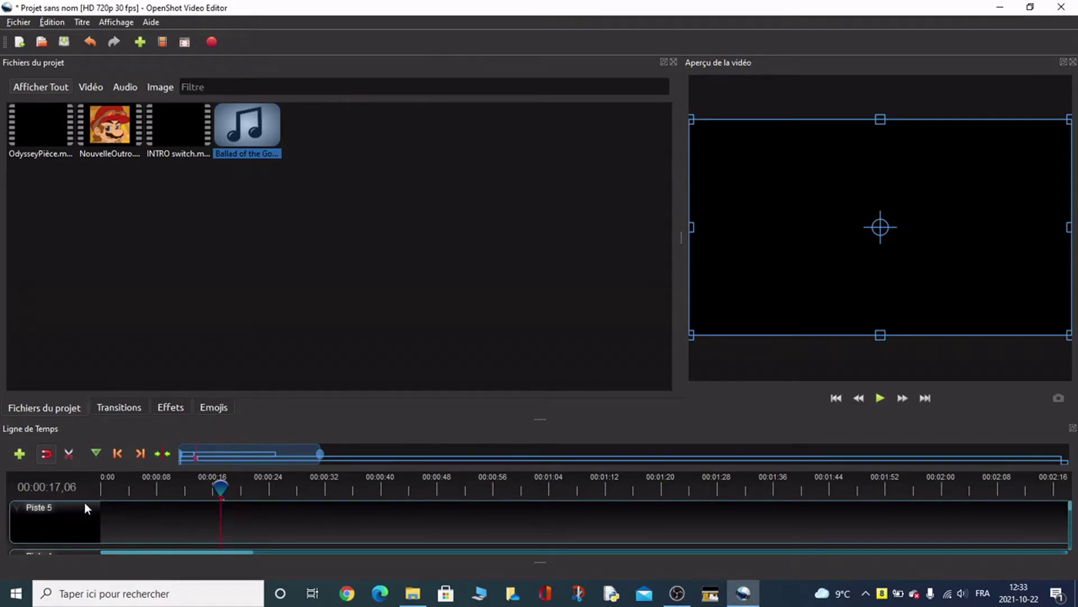
right_click(77, 515)
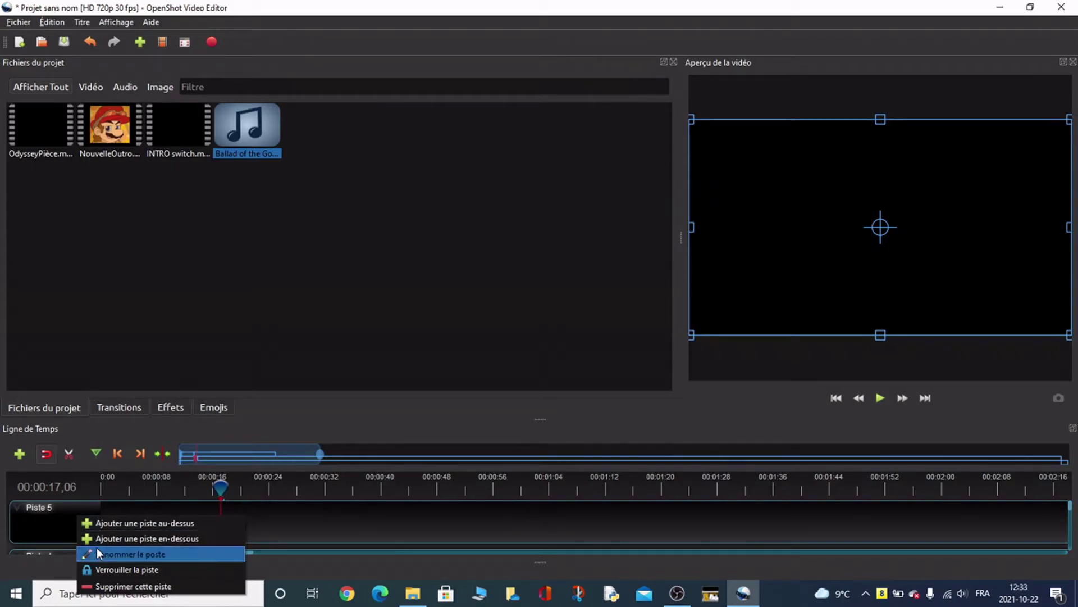
click(107, 587)
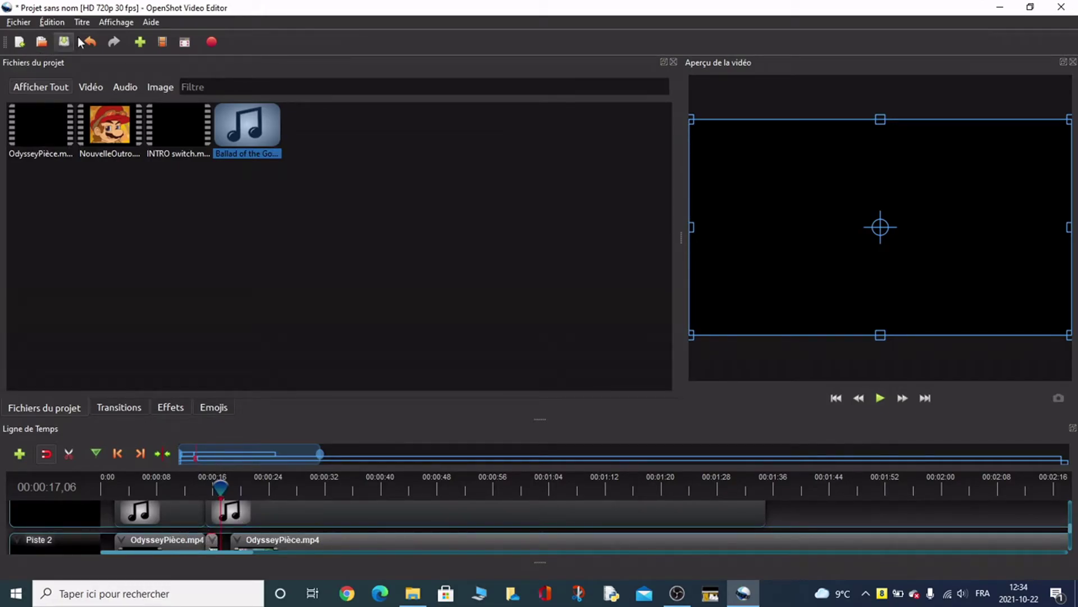
- Undo the clip's speed change and the slicing of all clips at 00:00:15,01
click(91, 43)
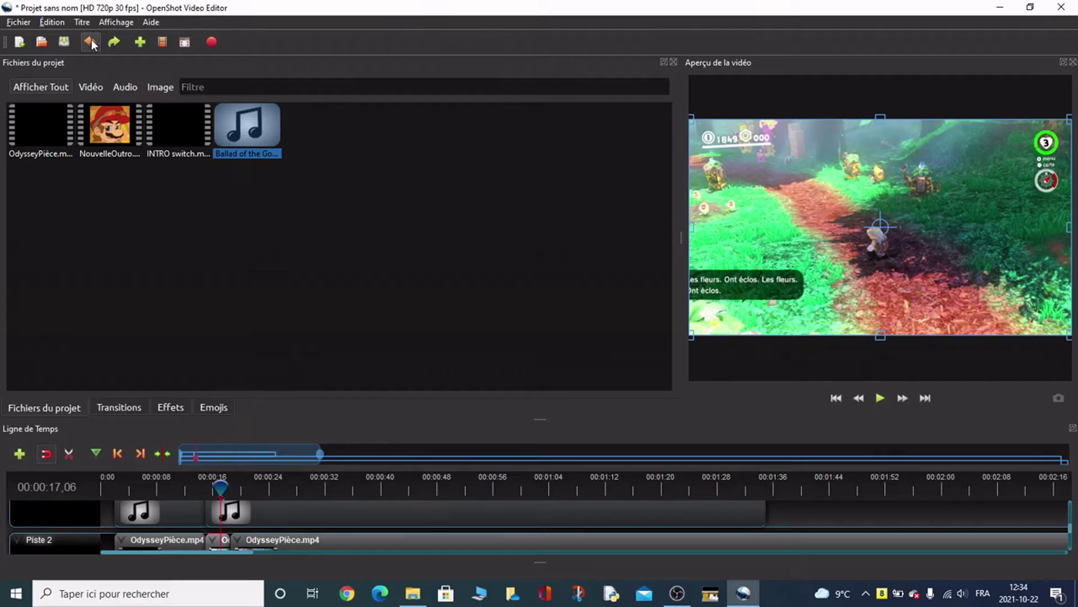
click(91, 42)
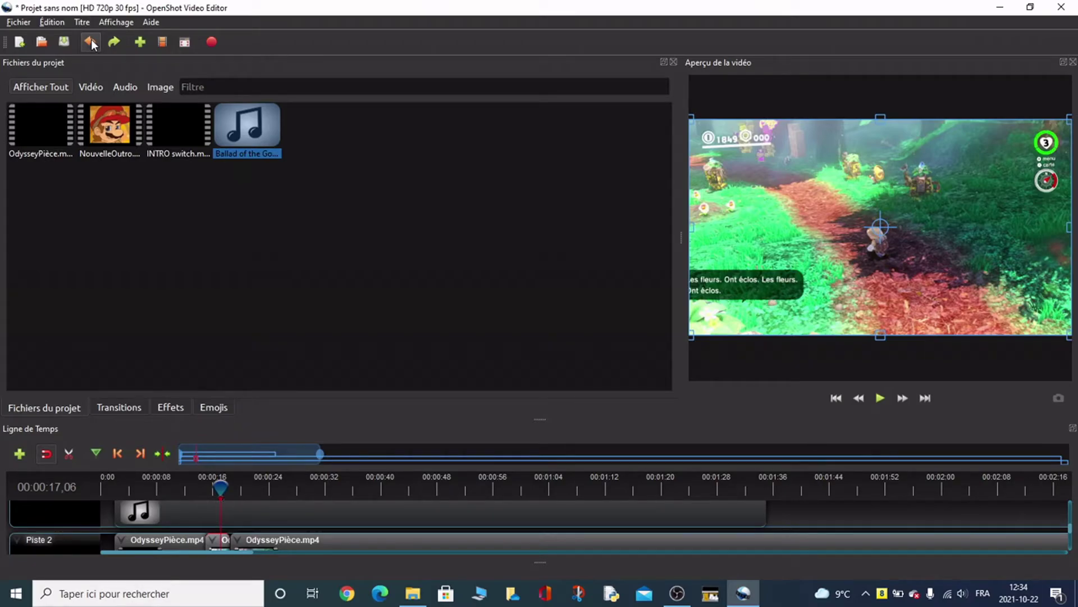
click(91, 42)
scroll(269, 505, down, 2)
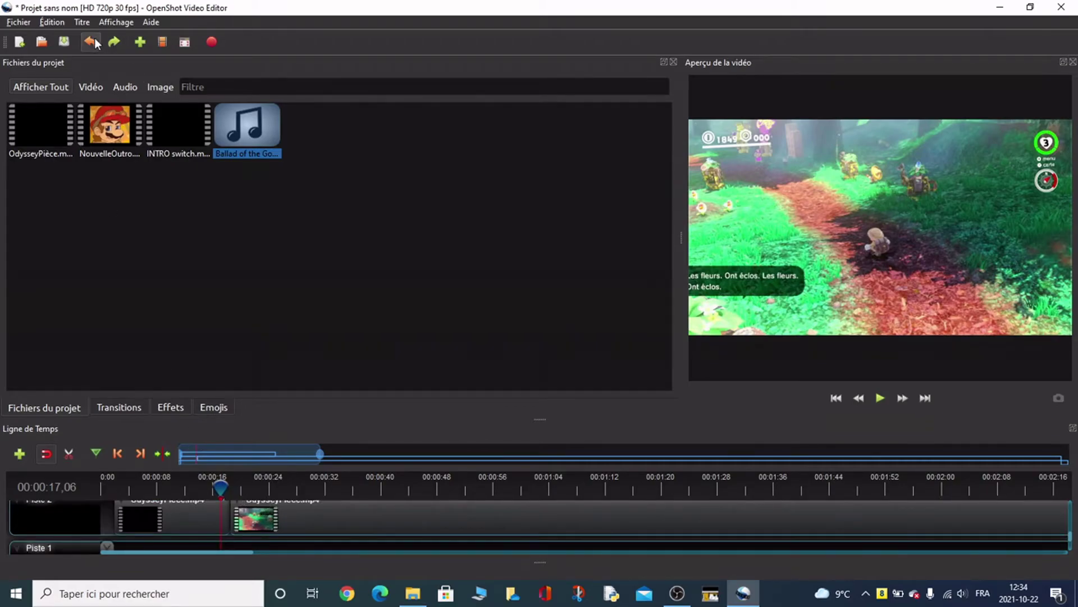
- Browse the available transitions, effects and emojis, returning to the project files at the end
click(119, 408)
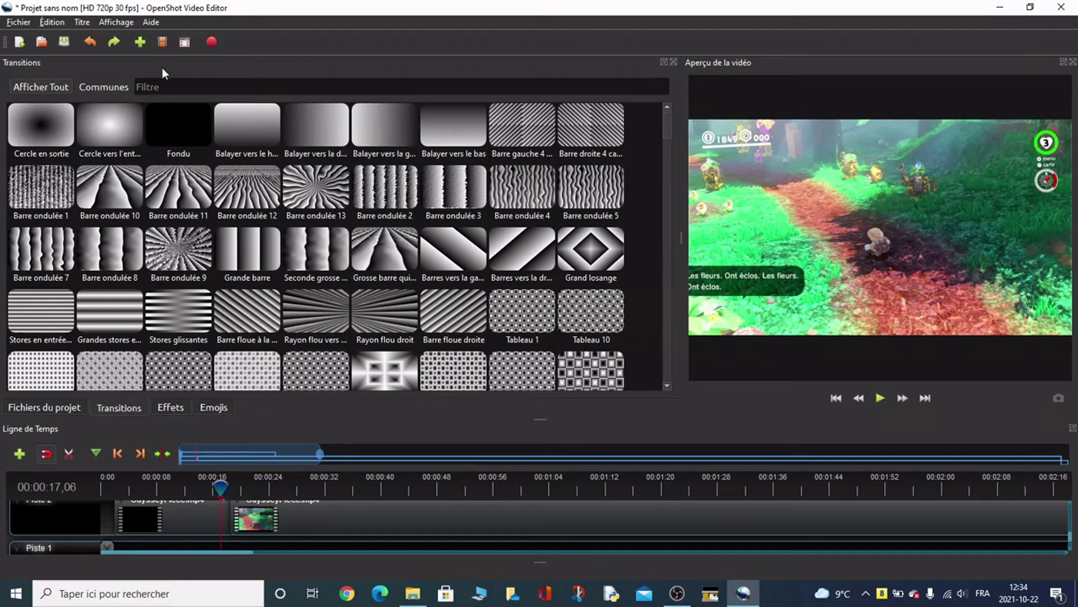
click(169, 407)
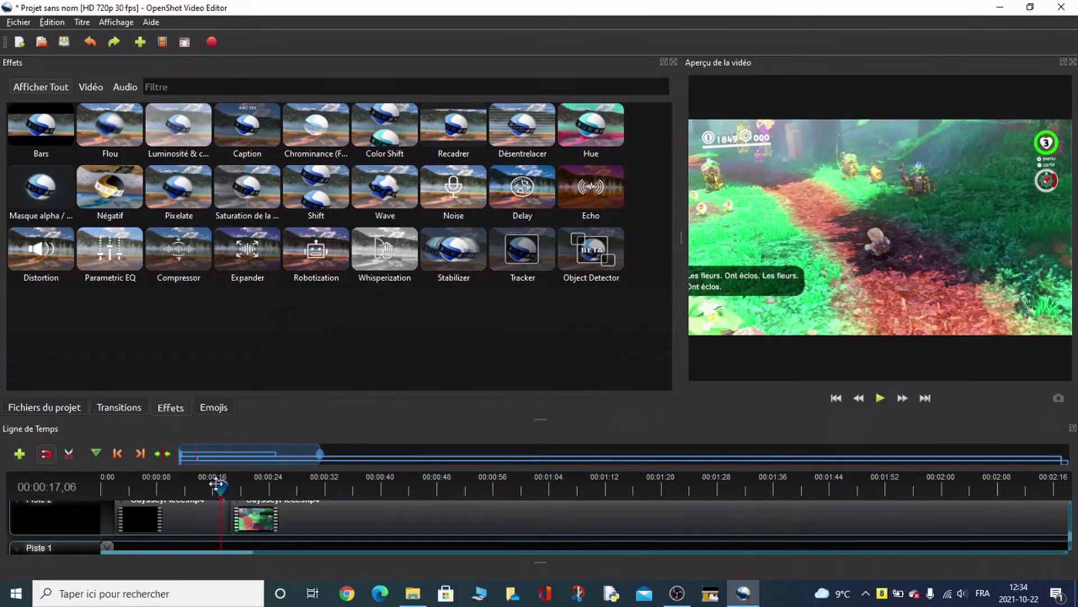
mouse_move(223, 484)
mouse_down()
mouse_move(257, 488)
mouse_move(240, 486)
mouse_up()
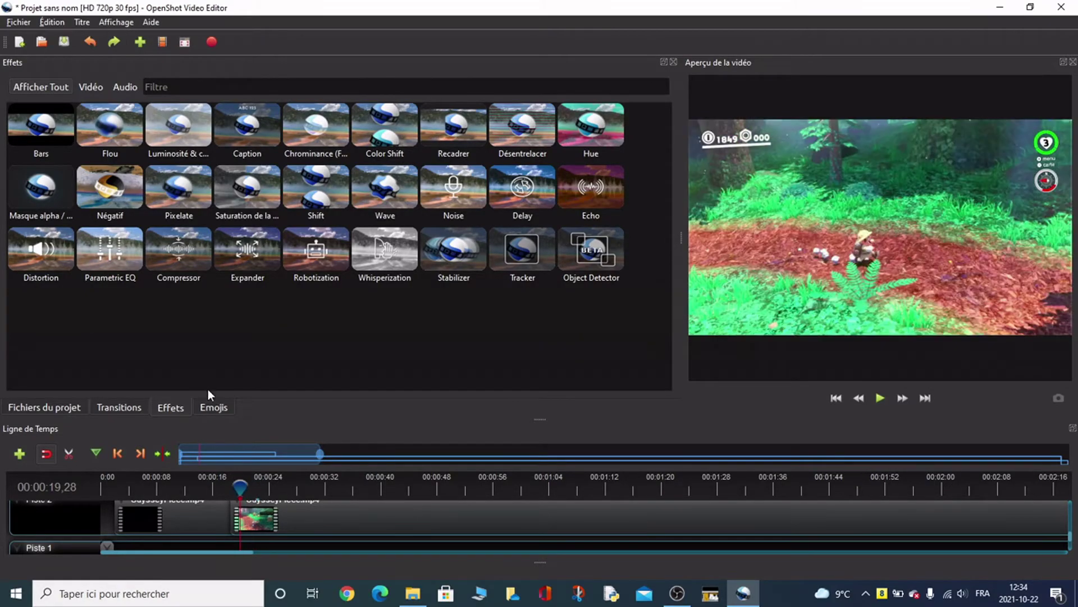
click(218, 406)
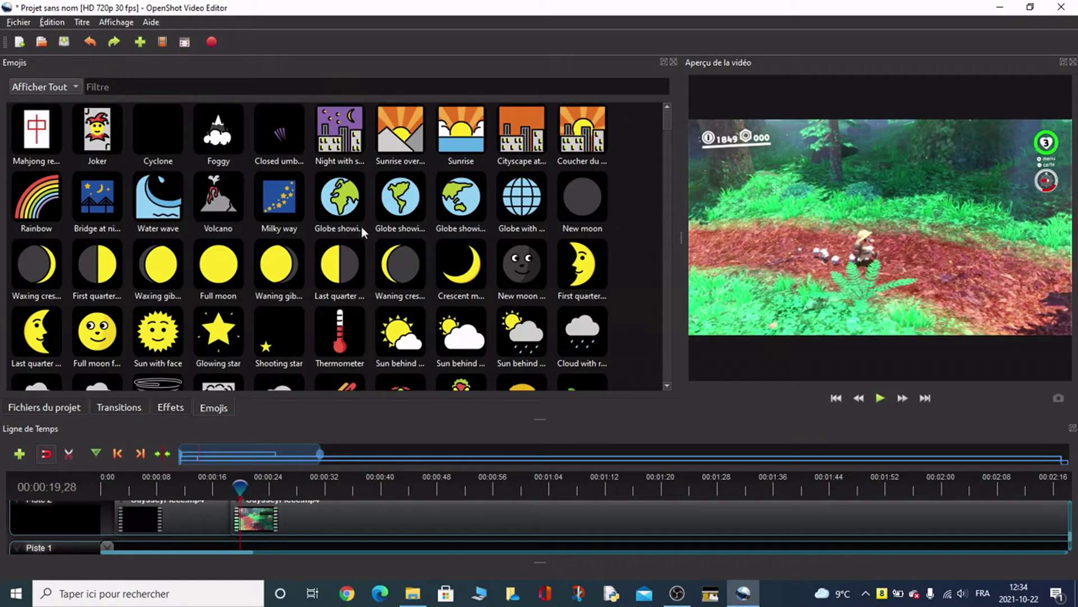
scroll(174, 161, down, 10)
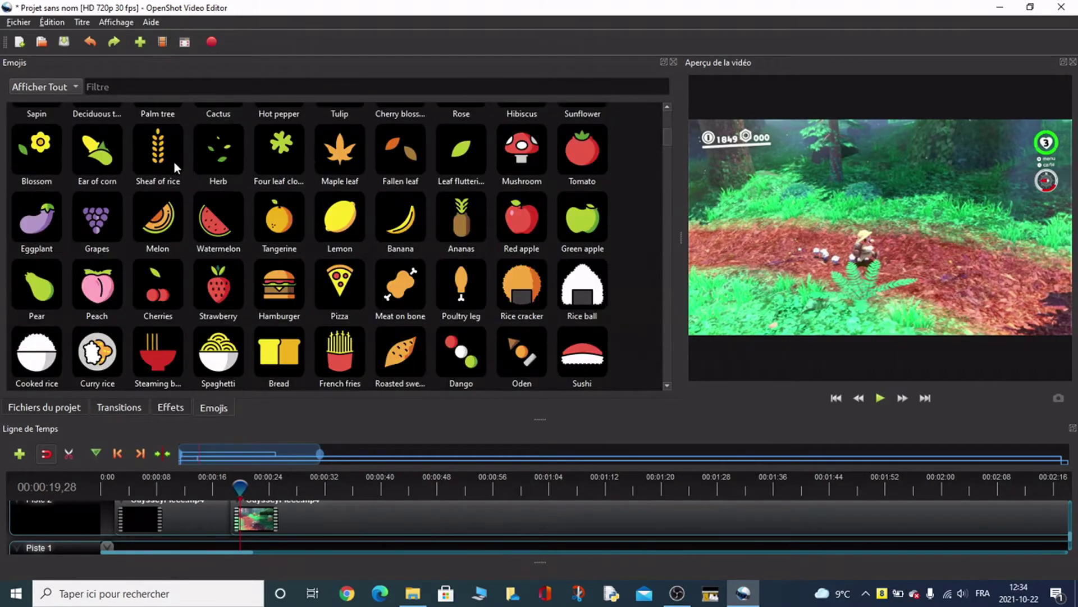
scroll(191, 162, down, 2)
scroll(207, 162, up, 8)
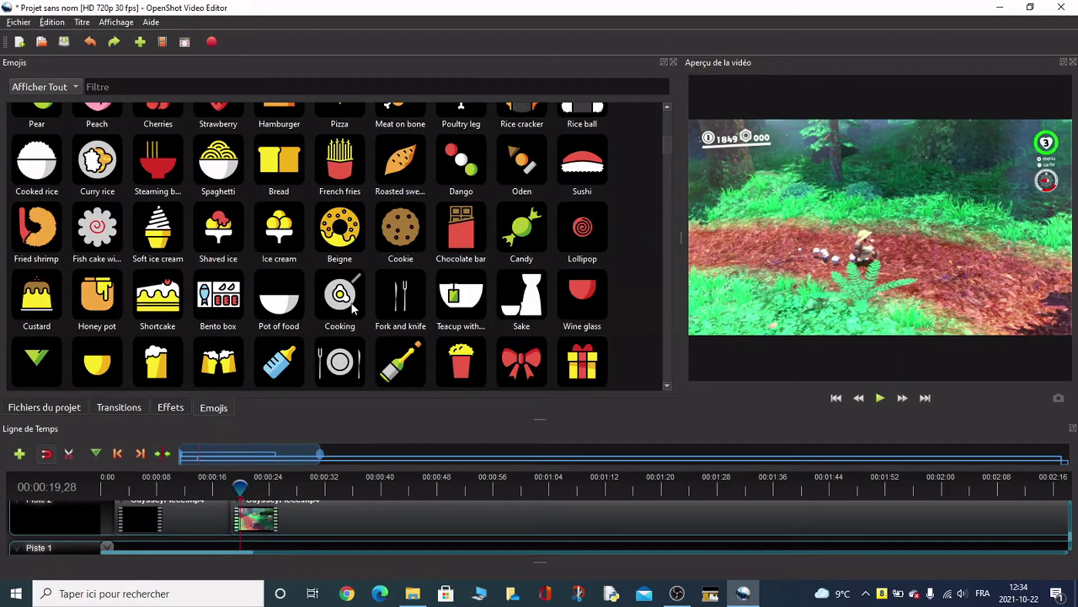
click(334, 531)
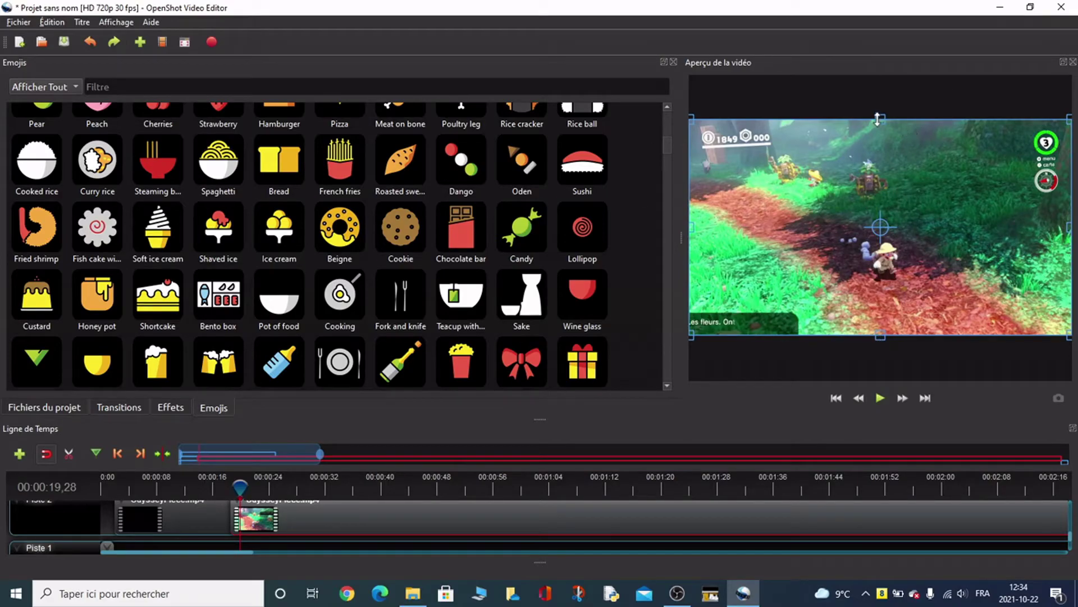
click(78, 409)
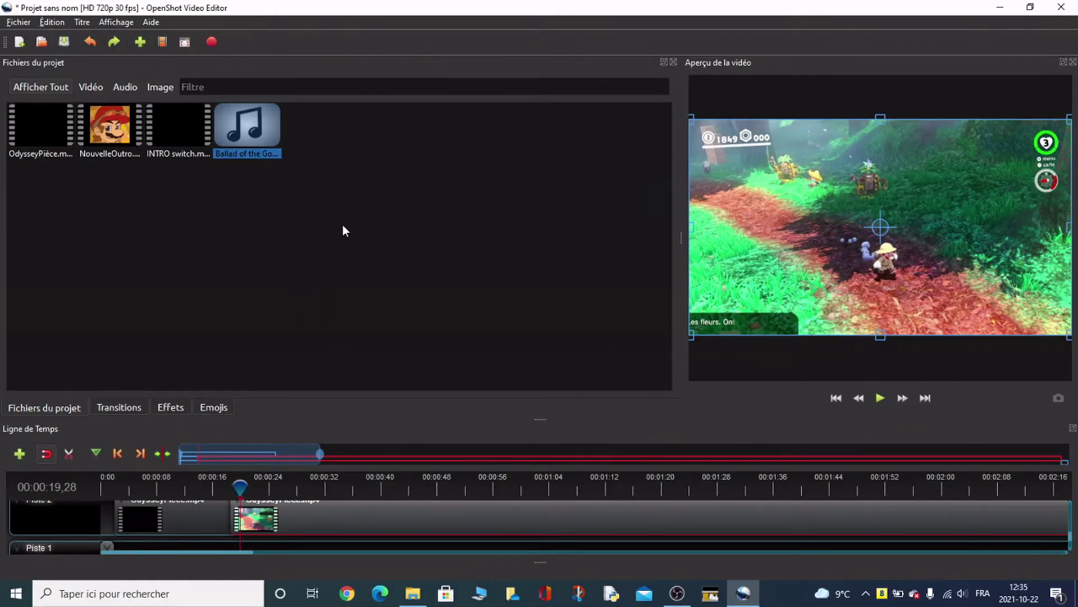
- Start a video export with the file name Test, keeping the existing Musica destination folder
click(214, 47)
click(567, 157)
key(BackSpace)
key(BackSpace)
key(BackSpace)
key(BackSpace)
key(BackSpace)
key(BackSpace)
key(BackSpace)
key(BackSpace)
key(BackSpace)
key(BackSpace)
key(BackSpace)
key(BackSpace)
key(BackSpace)
key(BackSpace)
key(BackSpace)
text(Test)
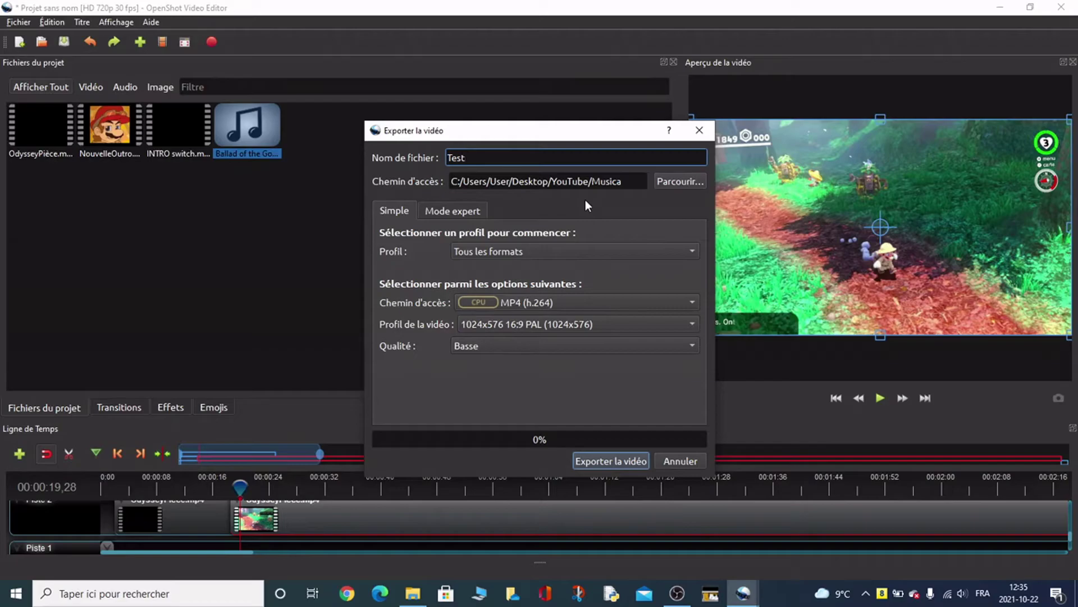
click(674, 182)
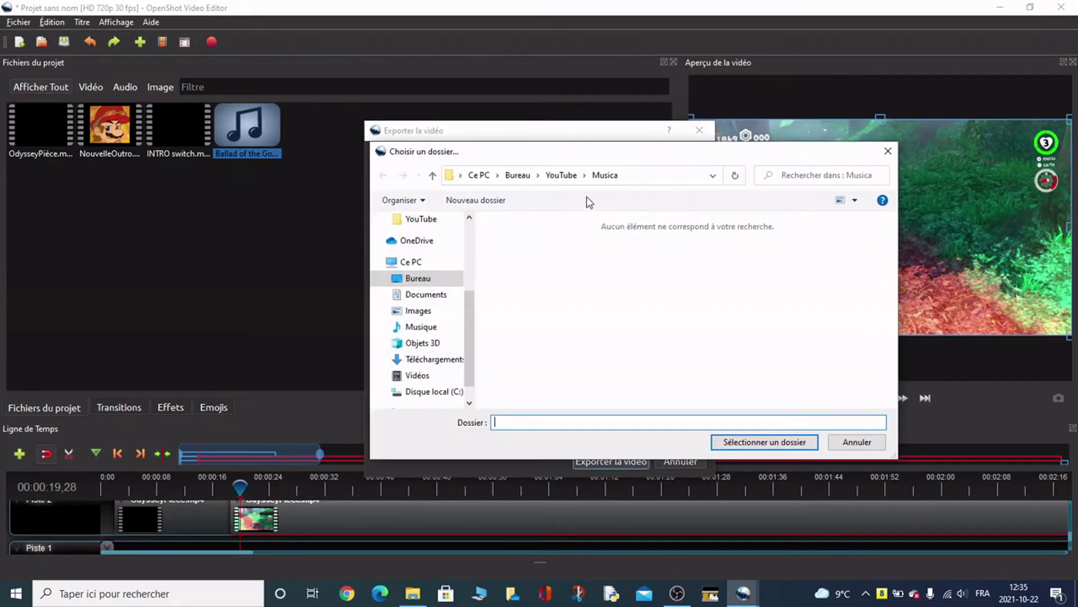
click(857, 441)
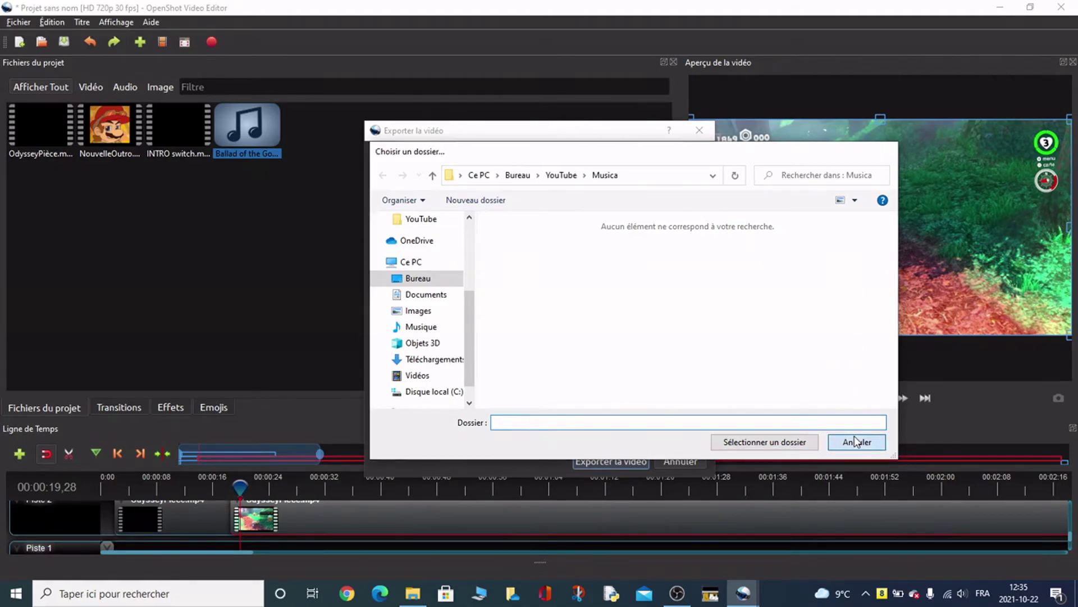
- Set the export quality to Haute and the video profile to HD 1080p 60 fps (1920x1080)
click(513, 344)
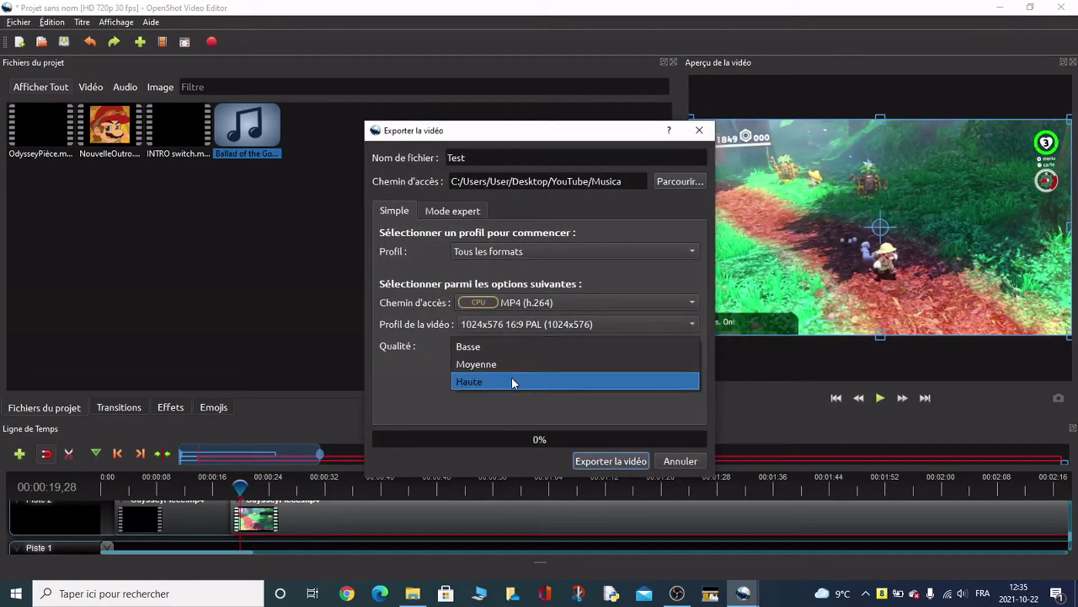
click(513, 380)
click(518, 317)
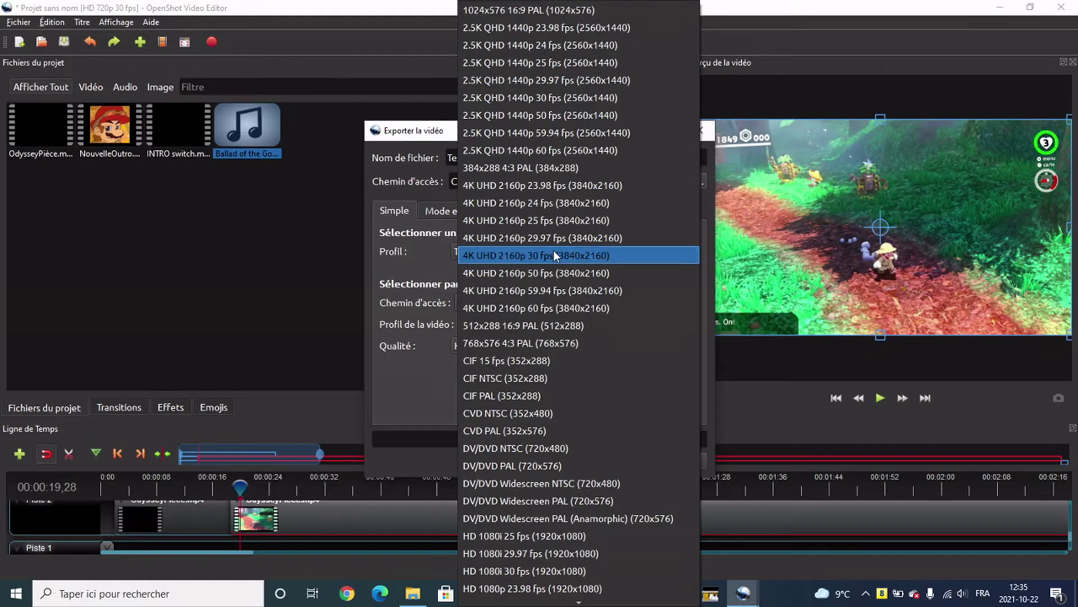
scroll(548, 281, down, 6)
scroll(531, 483, down, 1)
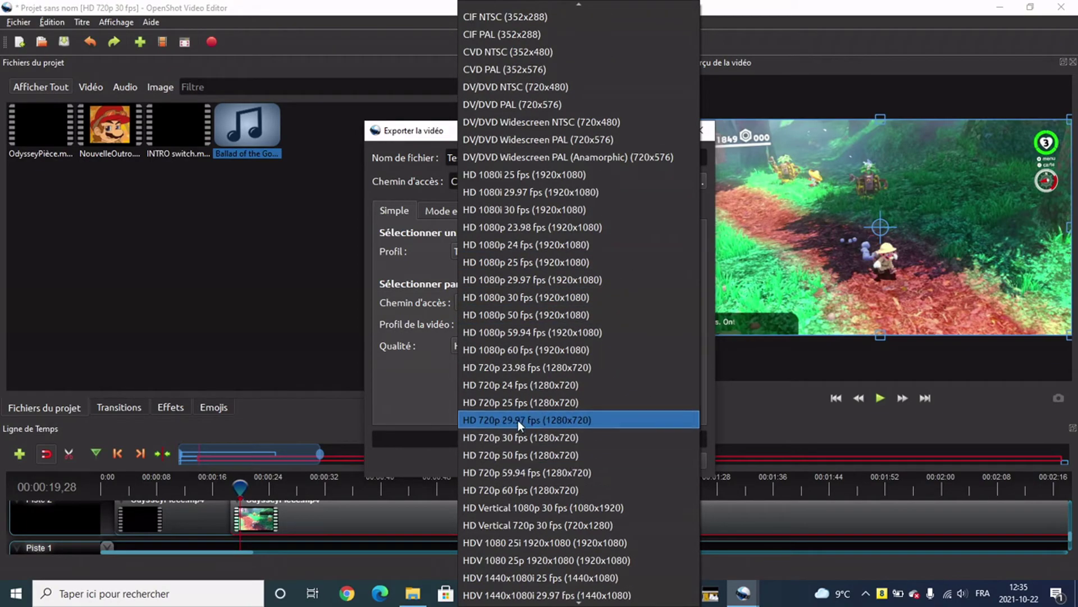
click(540, 350)
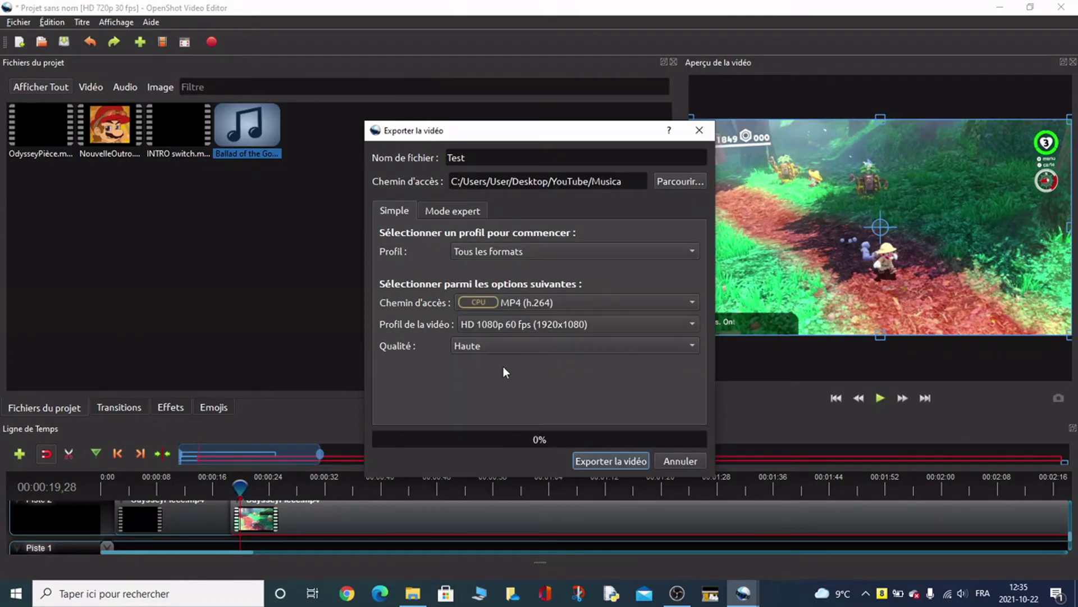
- Review the expert export settings for output type, profile, image sequence and audio, and check the destination path
click(457, 215)
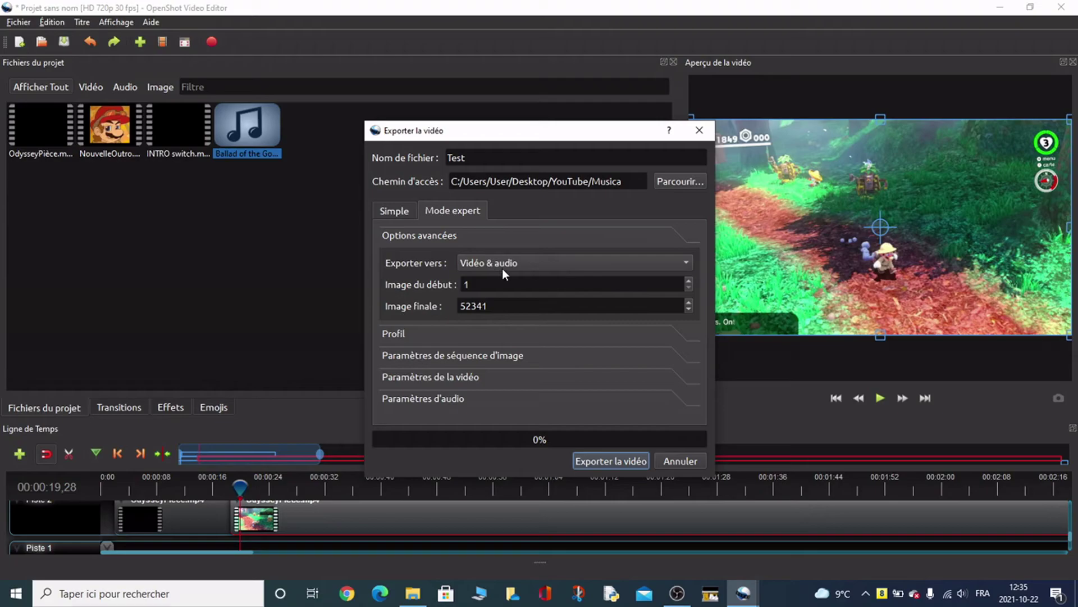
click(485, 263)
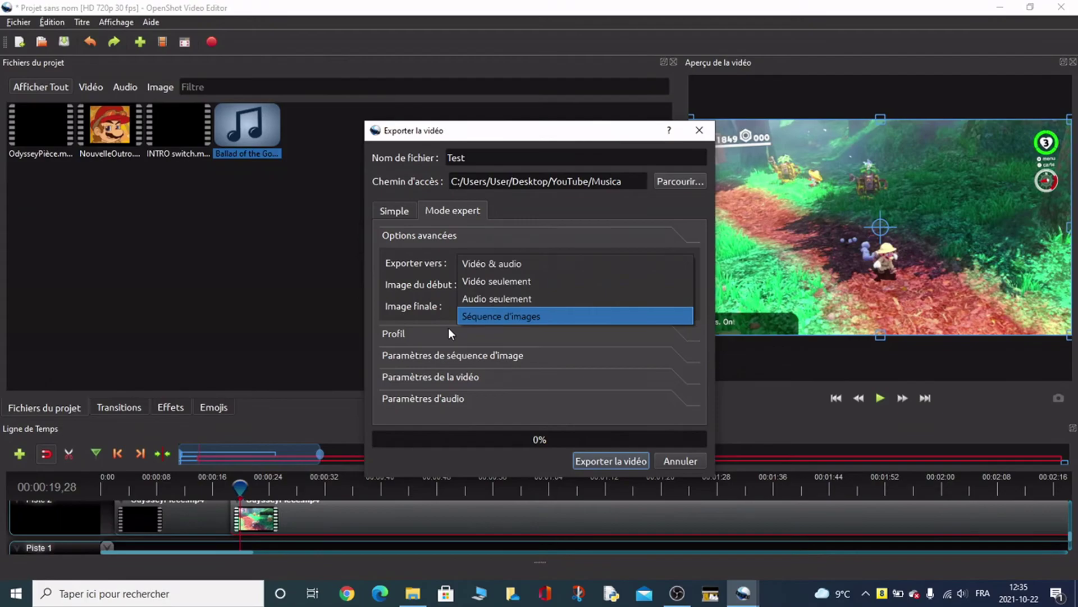
click(433, 329)
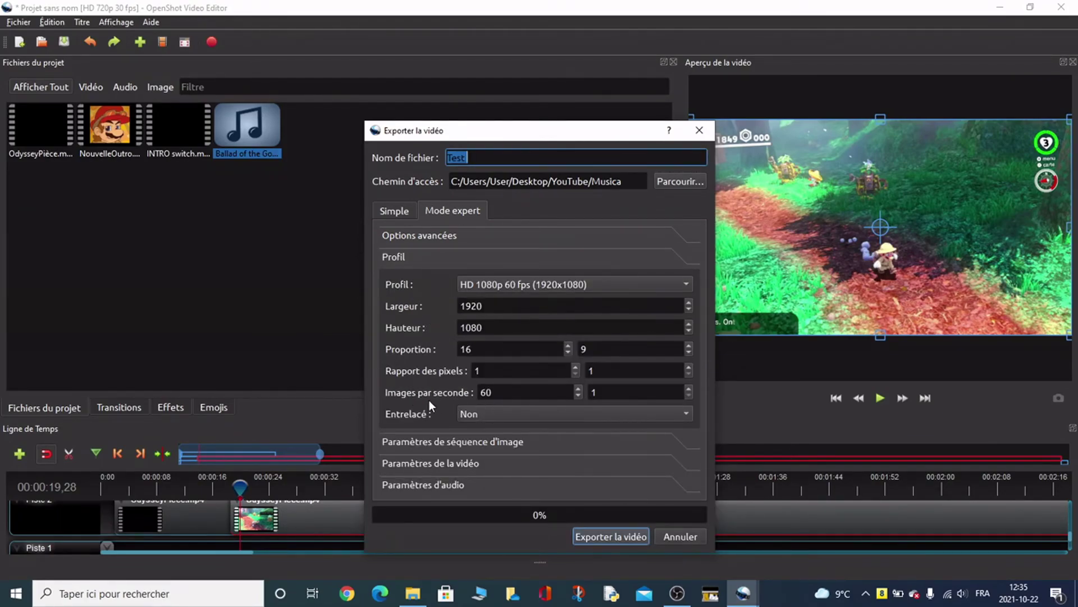
click(456, 439)
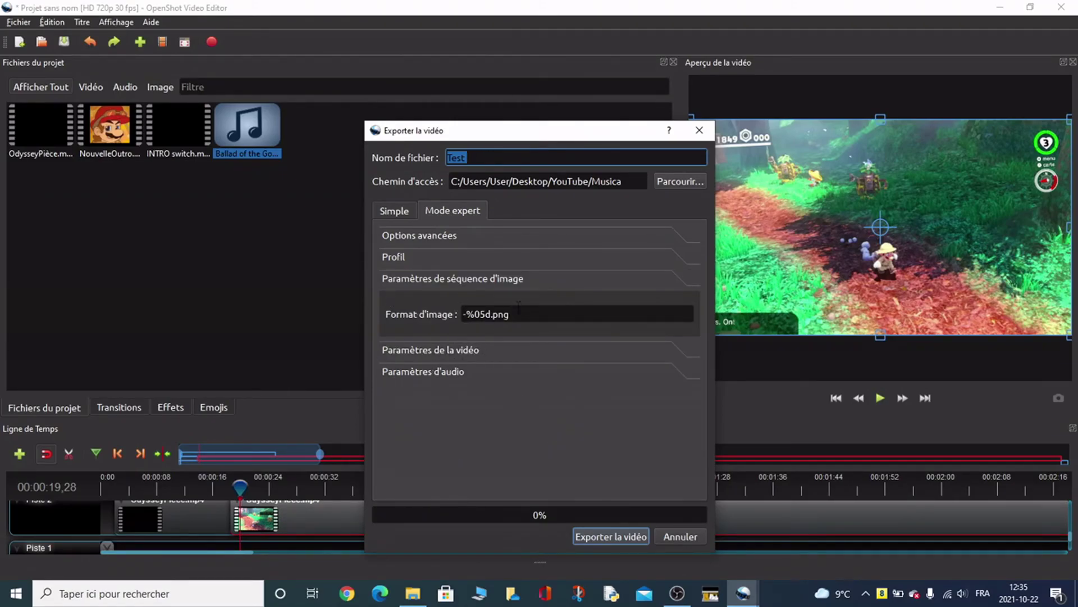
click(485, 370)
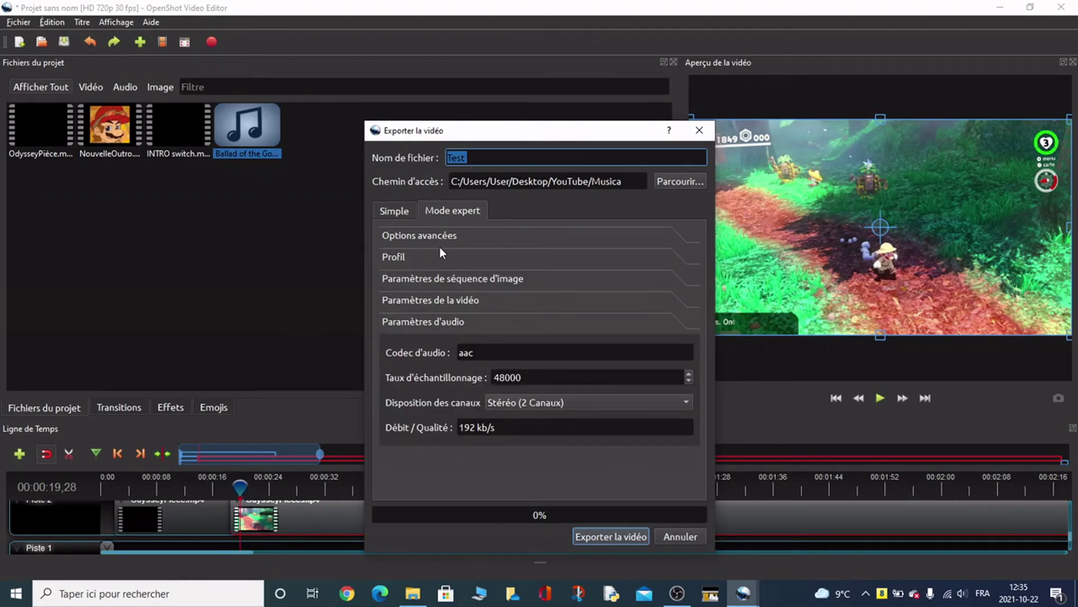
click(396, 211)
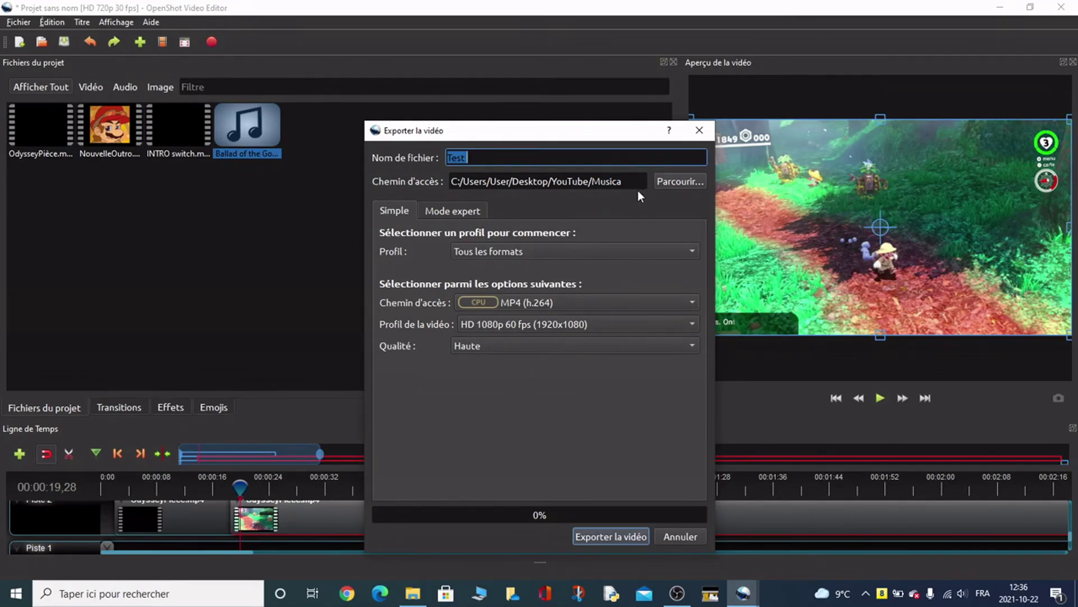
drag(452, 182, 628, 183)
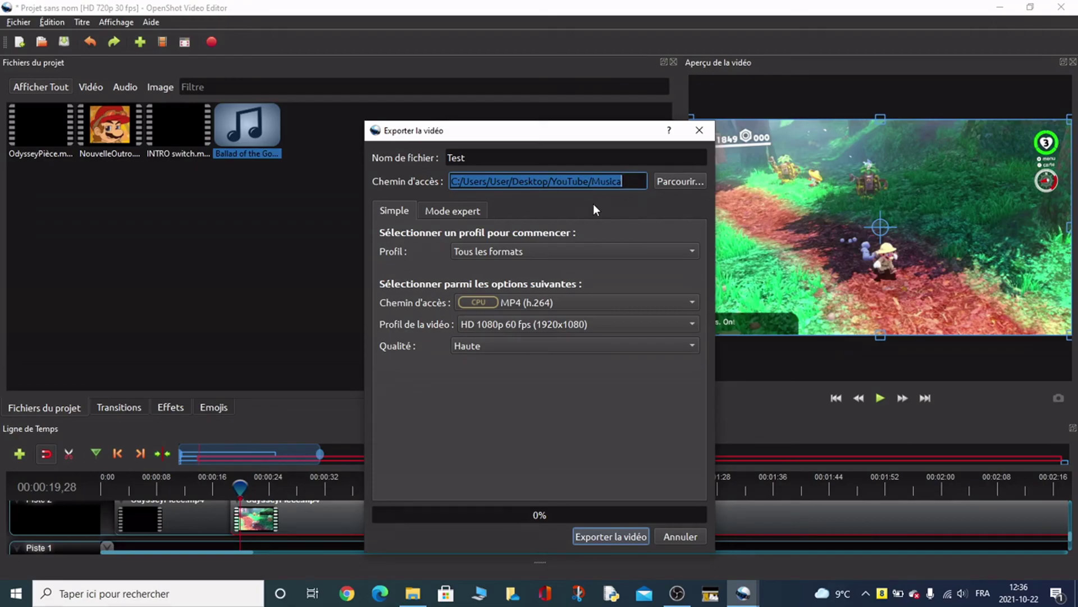